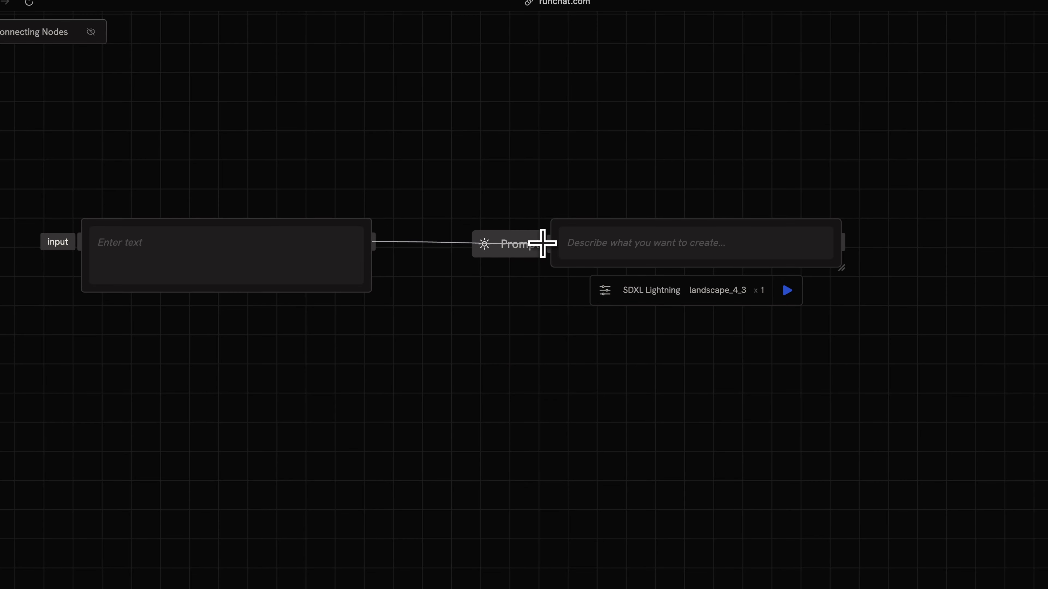
Enter "A gehry building" in the text node and run the connected SDXL Lightning image node
{"action": "left_click", "coordinate": [270, 245]}
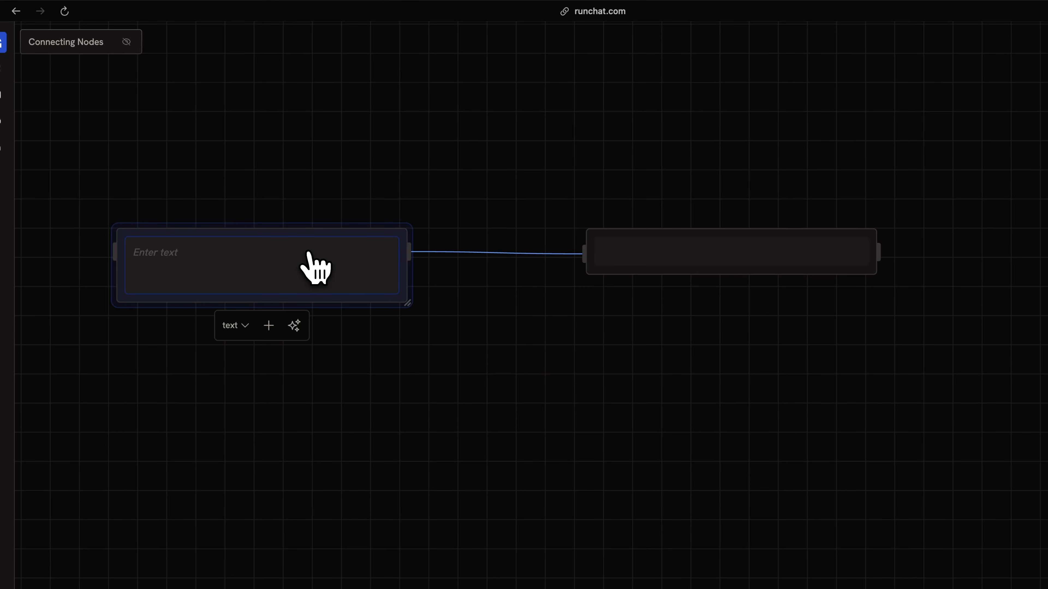
{"action": "type", "text": "A gehry building"}
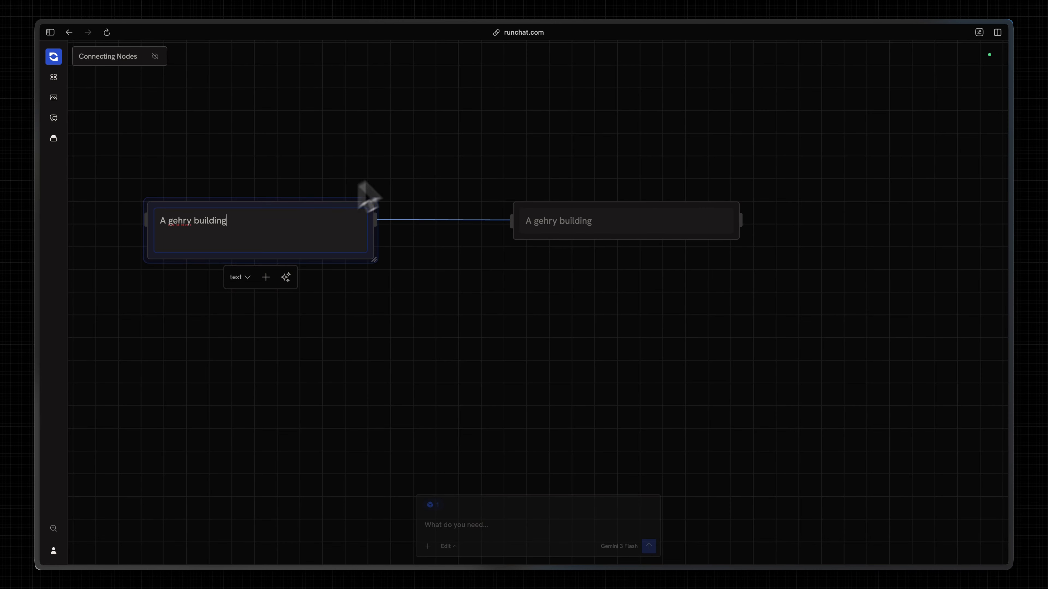
{"action": "left_click", "coordinate": [415, 152]}
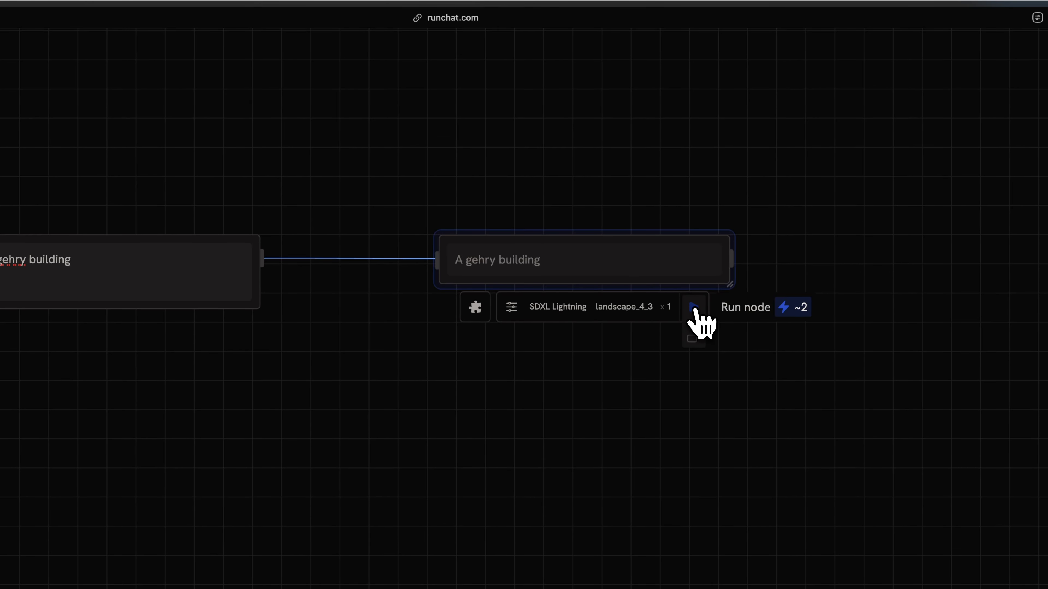
{"action": "left_click", "coordinate": [695, 308]}
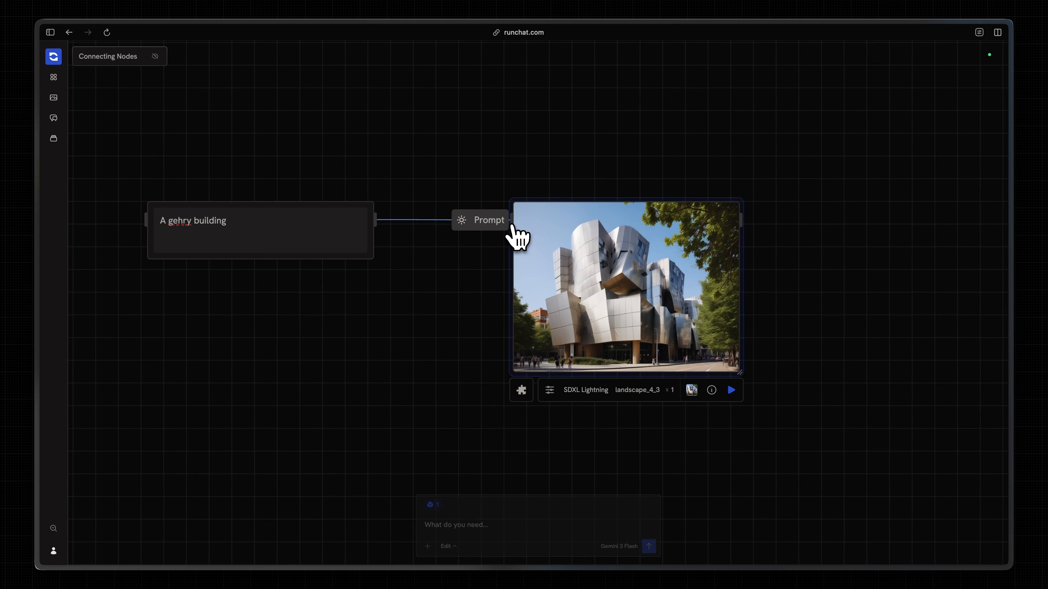
Redraw the wire from the text node's Content output to the image node's Prompt input
{"action": "left_click", "coordinate": [322, 205]}
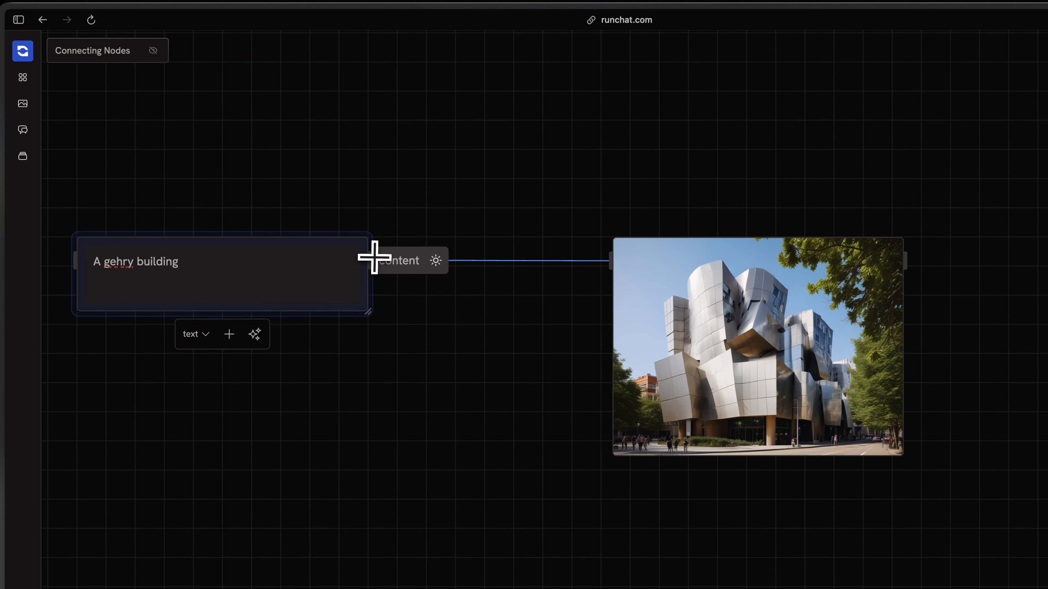
{"action": "left_click_drag", "start_coordinate": [374, 256], "coordinate": [433, 185]}
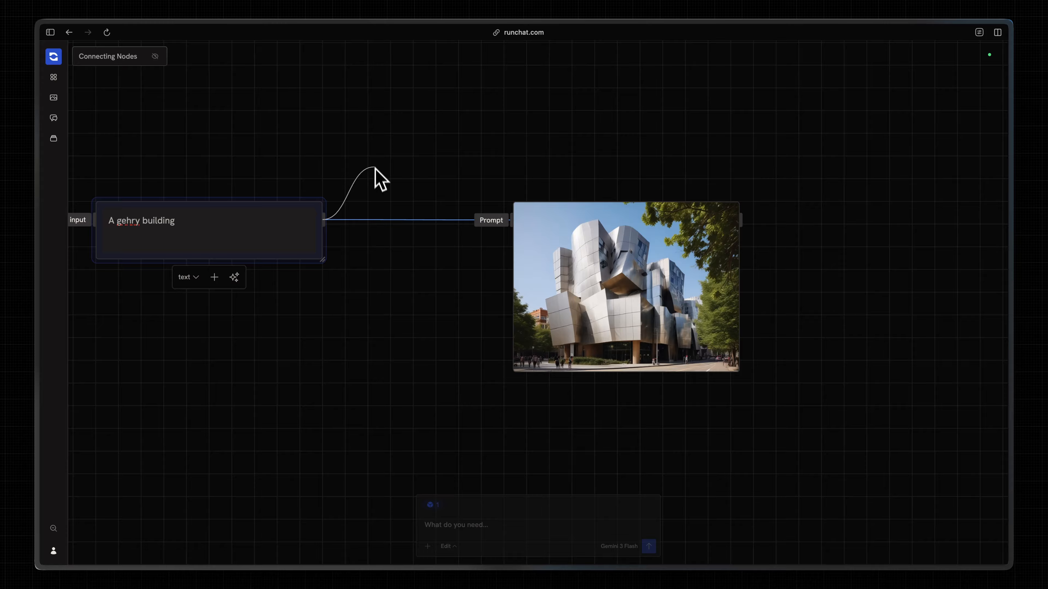
{"action": "left_click_drag", "start_coordinate": [375, 168], "coordinate": [484, 221]}
{"action": "mouse_move", "coordinate": [398, 197]}
{"action": "left_mouse_down"}
{"action": "mouse_move", "coordinate": [400, 187]}
{"action": "mouse_move", "coordinate": [433, 271]}
{"action": "mouse_move", "coordinate": [426, 171]}
{"action": "mouse_move", "coordinate": [463, 262]}
{"action": "mouse_move", "coordinate": [461, 229]}
{"action": "mouse_move", "coordinate": [424, 283]}
{"action": "mouse_move", "coordinate": [483, 221]}
{"action": "mouse_move", "coordinate": [457, 264]}
{"action": "mouse_move", "coordinate": [480, 221]}
{"action": "mouse_move", "coordinate": [469, 256]}
{"action": "mouse_move", "coordinate": [406, 263]}
{"action": "left_mouse_up"}
Replace the word "gehry" with "zaha" in the text node's prompt
{"action": "left_click", "coordinate": [152, 214]}
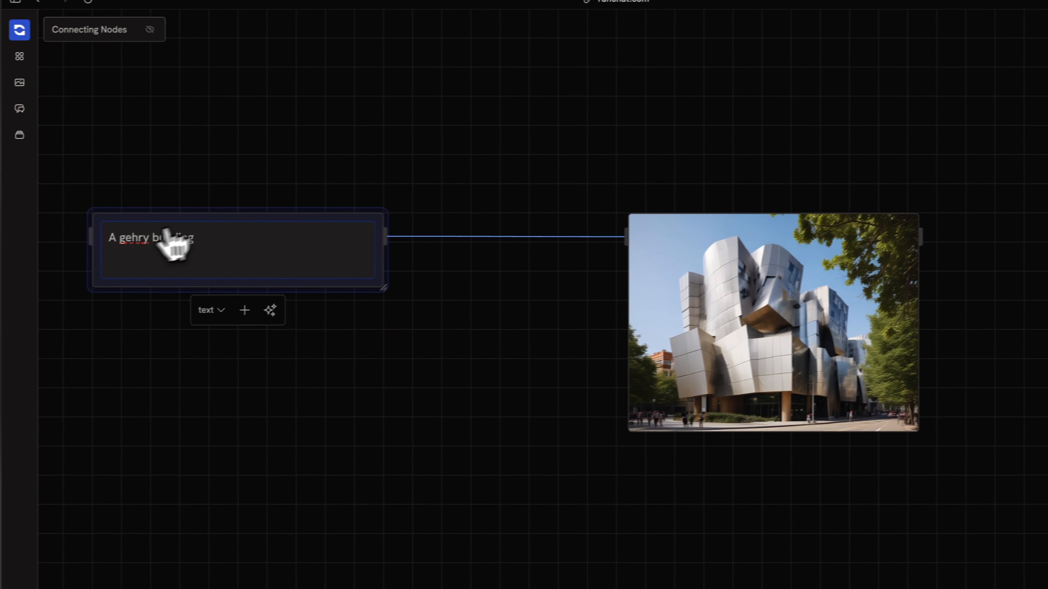
{"action": "double_click", "coordinate": [134, 236]}
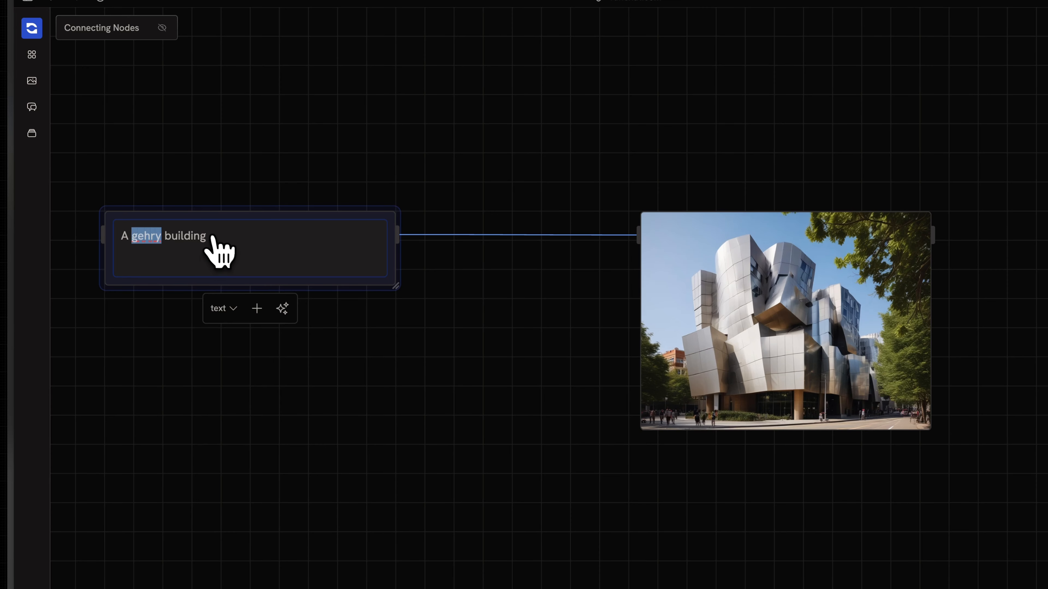
{"action": "double_click", "coordinate": [149, 237]}
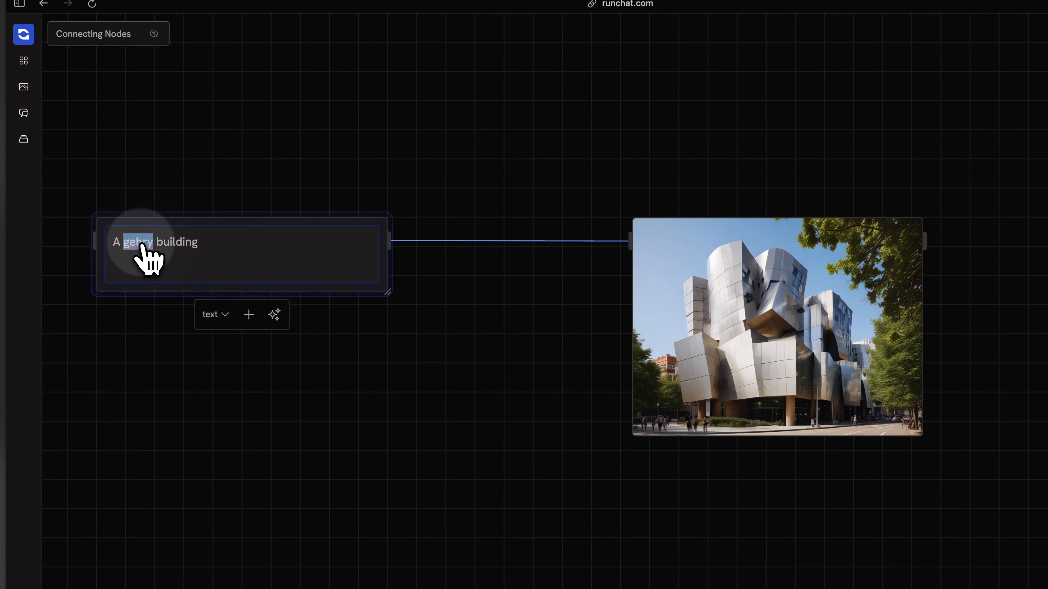
{"action": "type", "text": "zaha"}
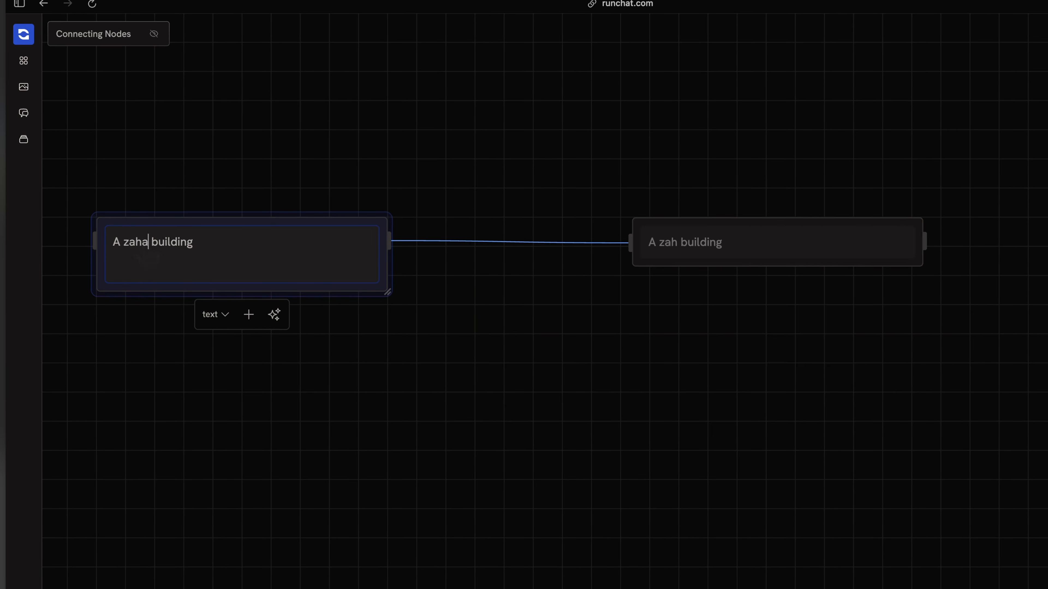
Switch the image node between its outputs and inputs views, and run it with the "A zaha building" prompt
{"action": "left_click", "coordinate": [681, 250]}
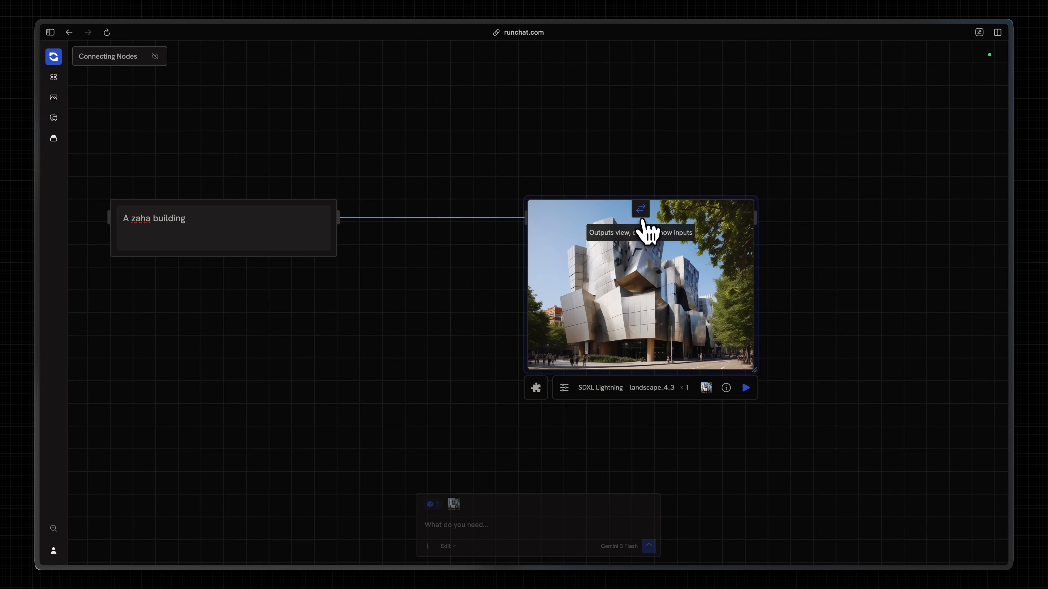
{"action": "left_click", "coordinate": [640, 210]}
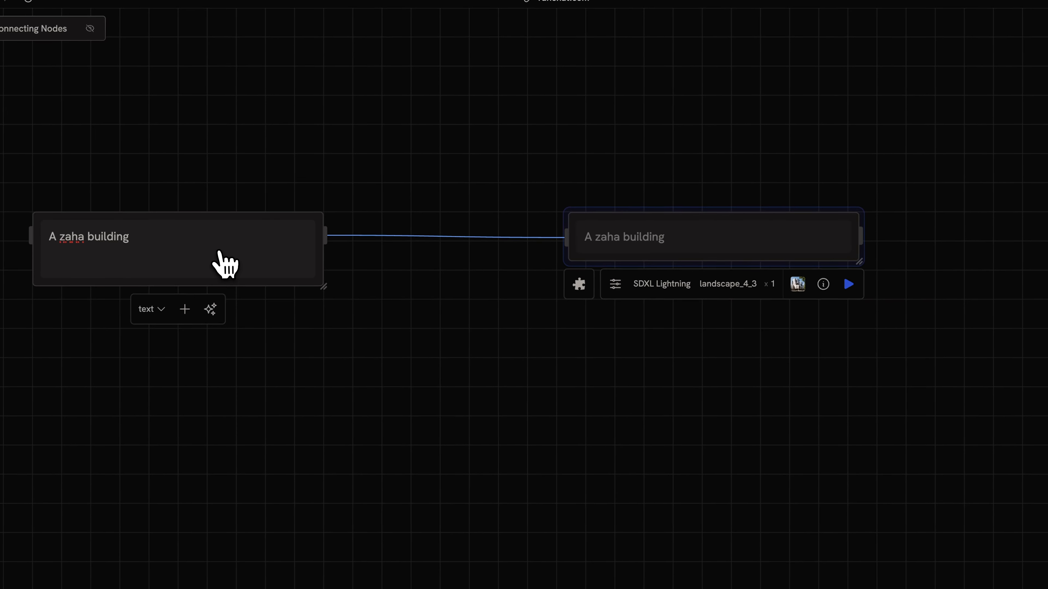
{"action": "left_click", "coordinate": [255, 228]}
{"action": "left_click", "coordinate": [692, 247]}
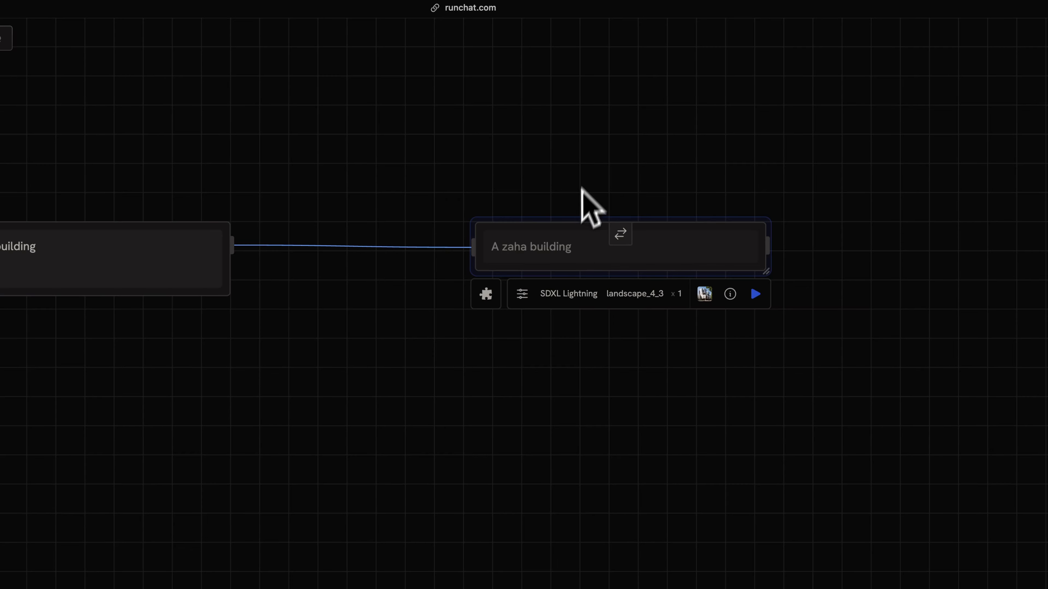
{"action": "left_click", "coordinate": [682, 154]}
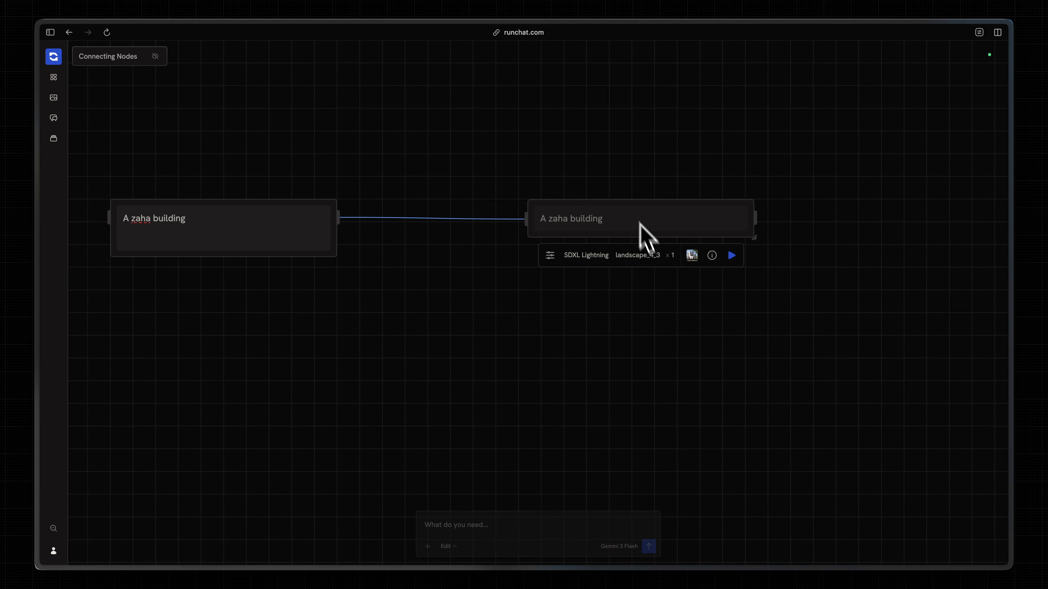
{"action": "left_click", "coordinate": [259, 213]}
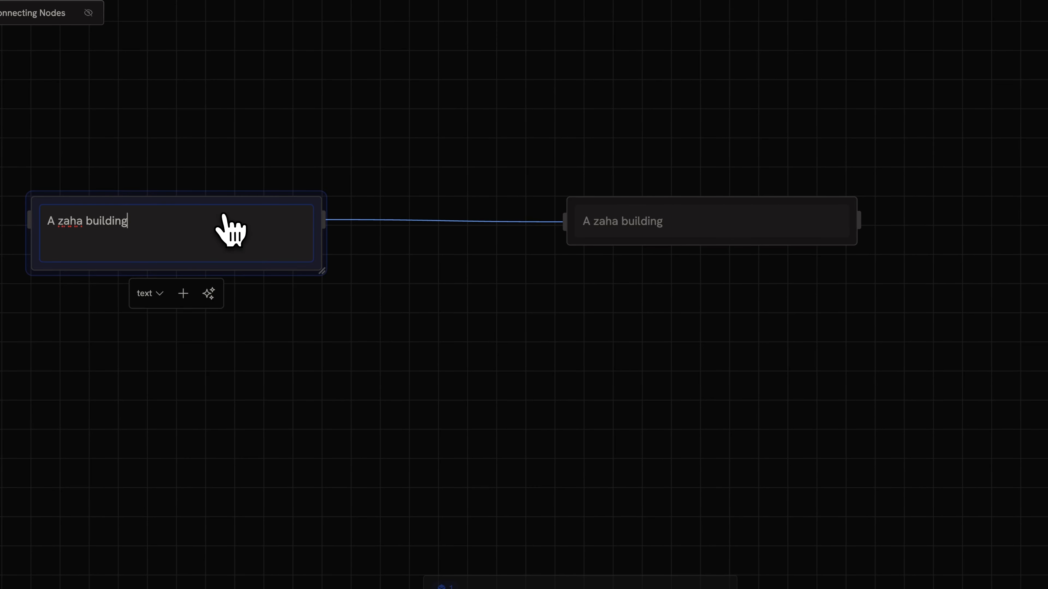
{"action": "left_click", "coordinate": [303, 108]}
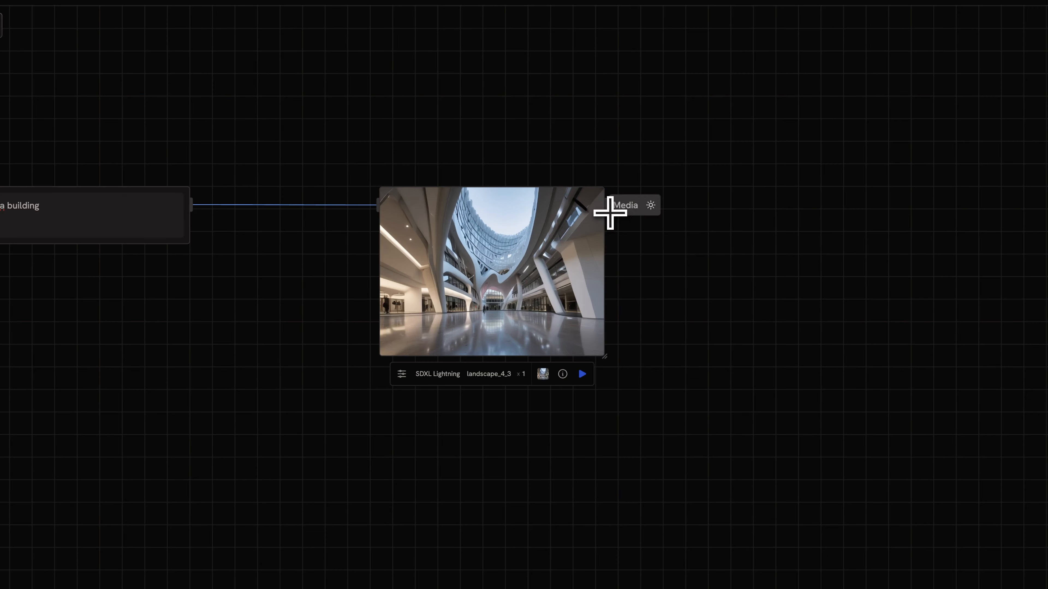
Add a Flux 2 Pro node fed by the SDXL Lightning image node's Media output
{"action": "left_click_drag", "start_coordinate": [609, 209], "coordinate": [762, 215]}
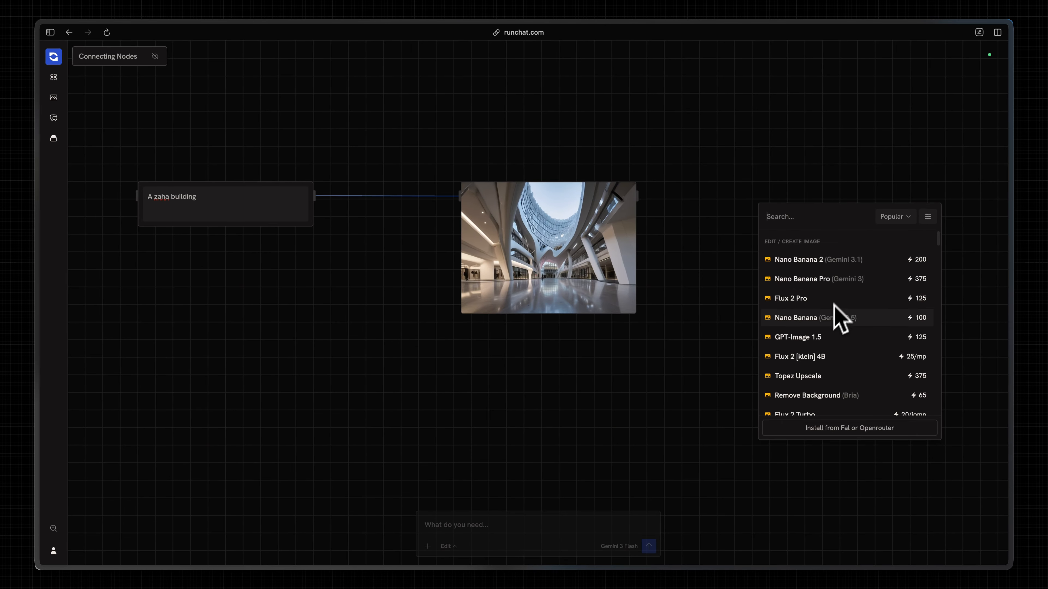
{"action": "left_click", "coordinate": [825, 300]}
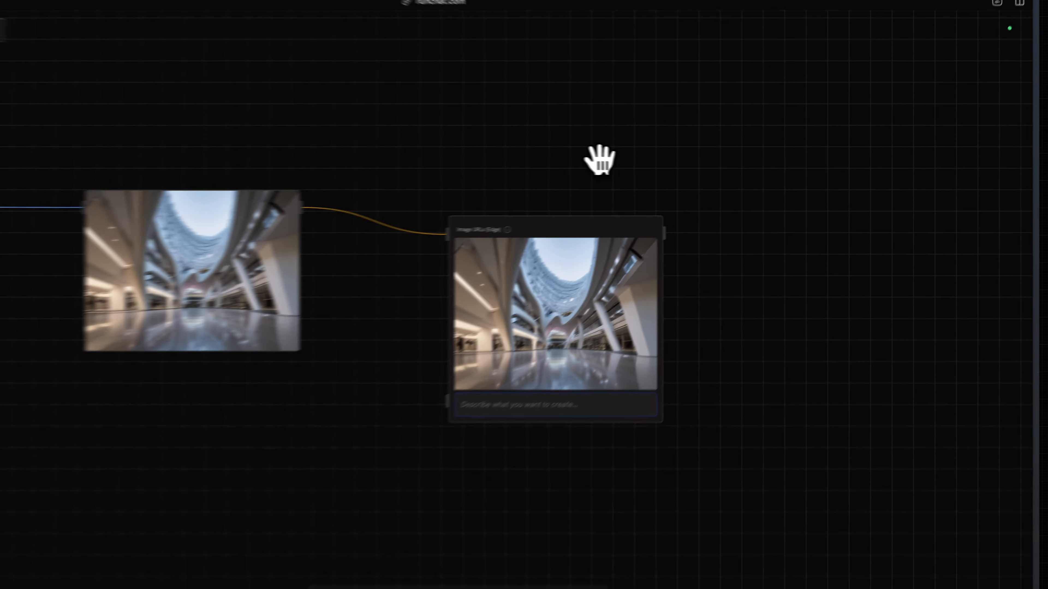
{"action": "scroll", "coordinate": [653, 162], "scroll_direction": "up", "scroll_amount": 2}
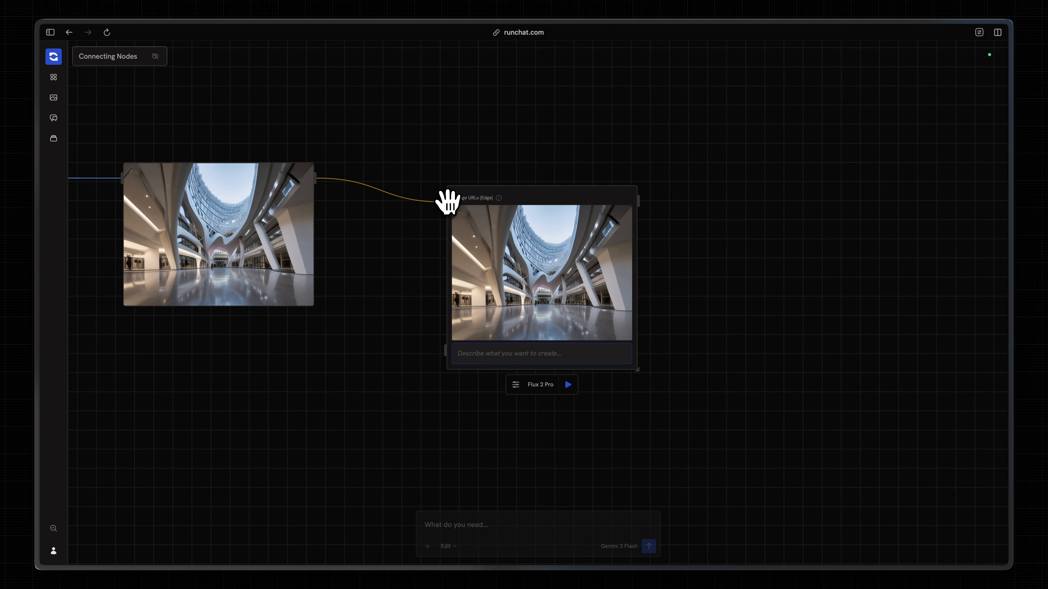
{"action": "mouse_move", "coordinate": [448, 210]}
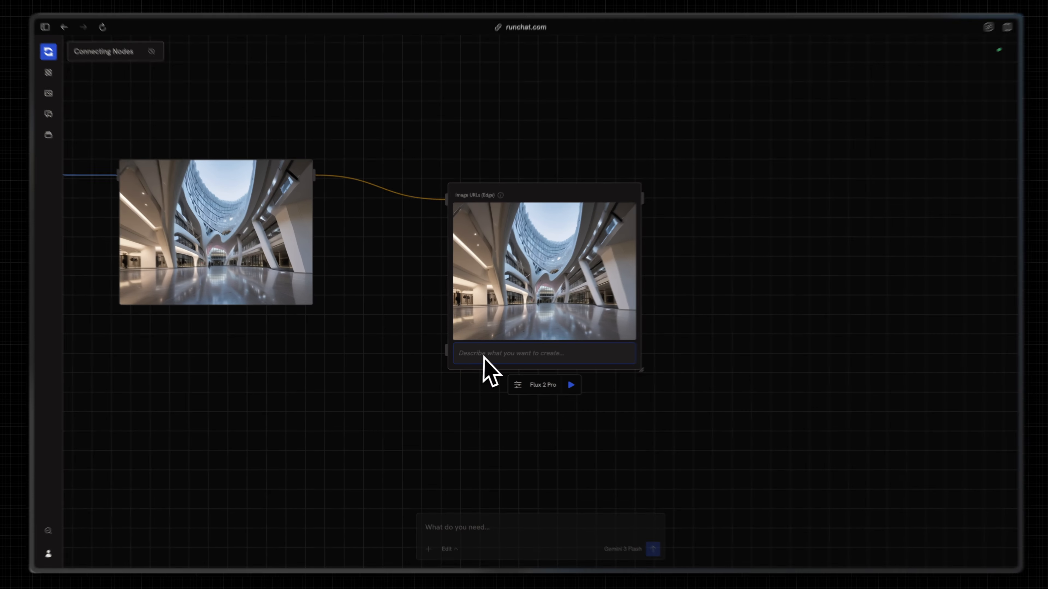
{"action": "left_click", "coordinate": [487, 353]}
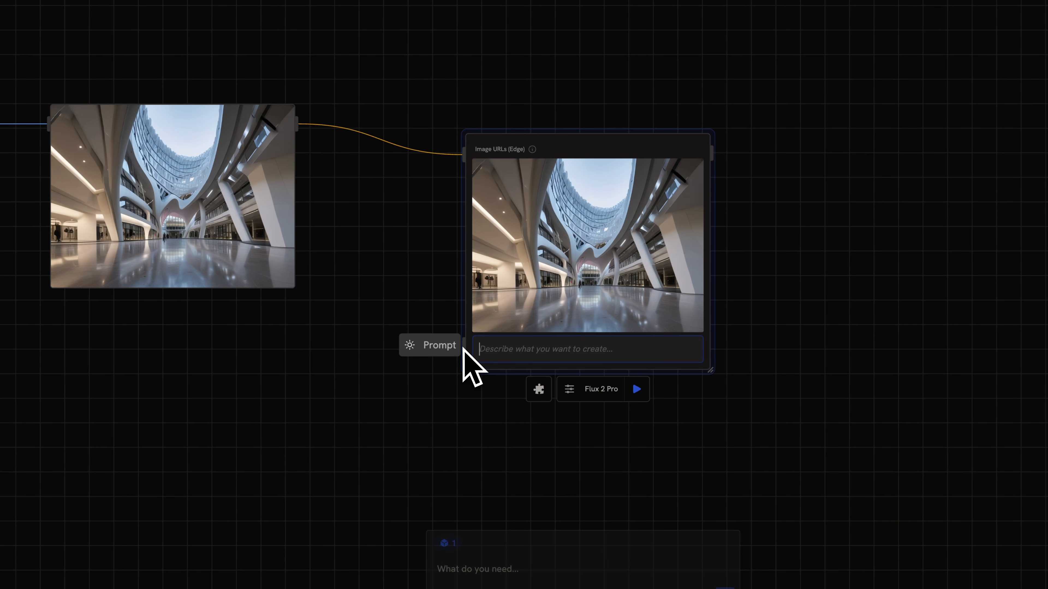
{"action": "left_click", "coordinate": [418, 300]}
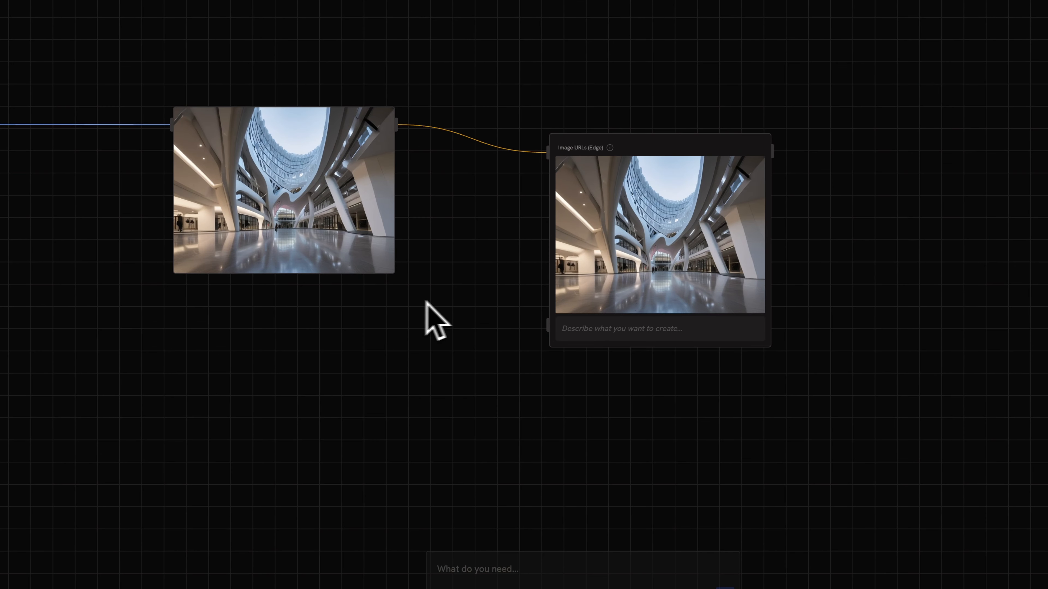
{"action": "scroll", "coordinate": [373, 327], "scroll_direction": "down", "scroll_amount": 1}
{"action": "left_click", "coordinate": [372, 326]}
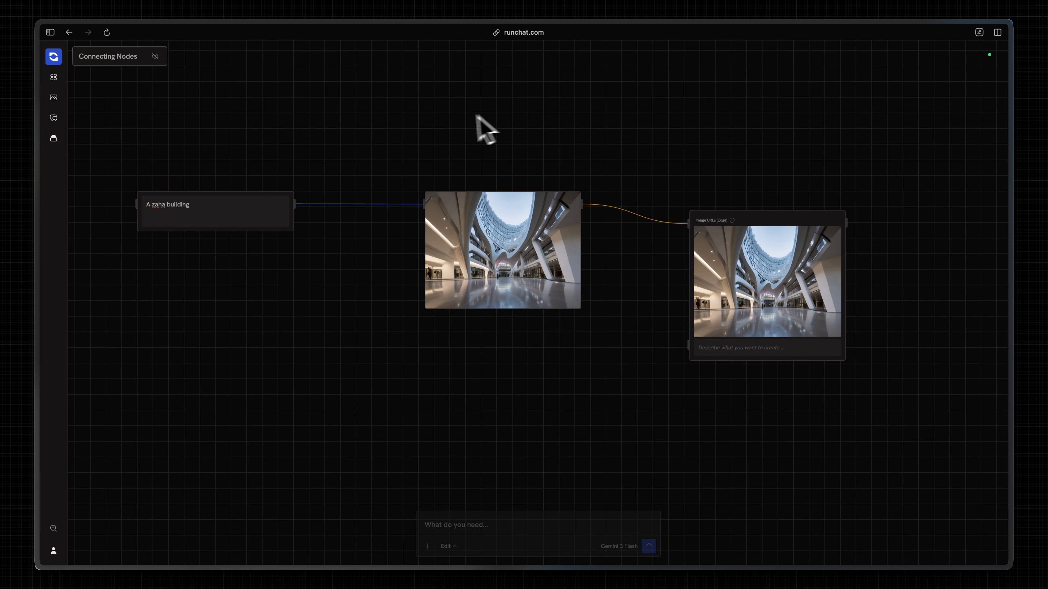
{"action": "scroll", "coordinate": [510, 104], "scroll_direction": "down", "scroll_amount": 1}
{"action": "scroll", "coordinate": [510, 104], "scroll_direction": "left", "scroll_amount": 1}
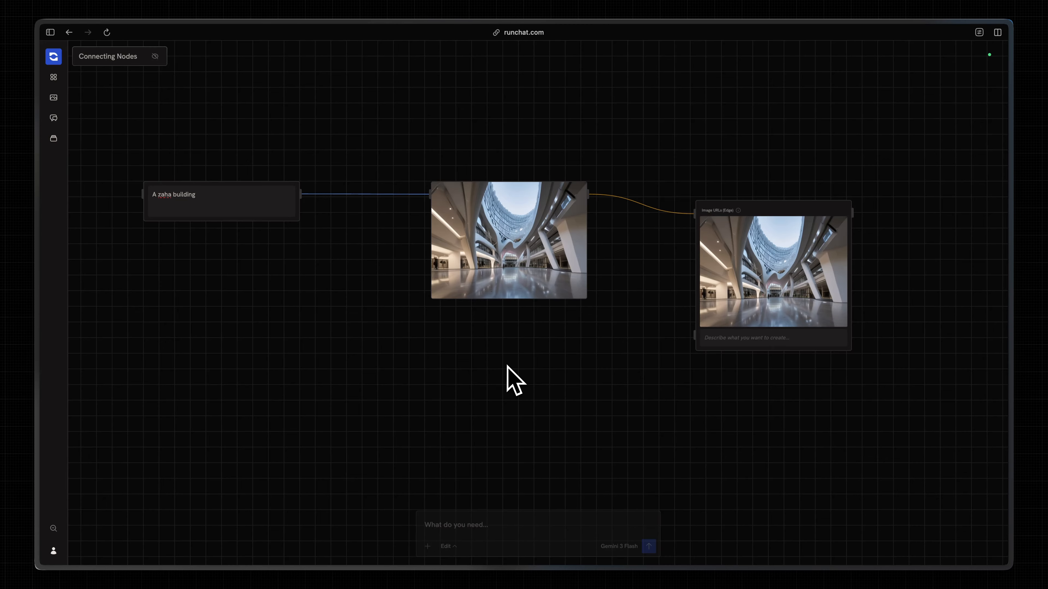
{"action": "scroll", "coordinate": [487, 366], "scroll_direction": "right", "scroll_amount": 1}
{"action": "scroll", "coordinate": [487, 366], "scroll_direction": "left", "scroll_amount": 1}
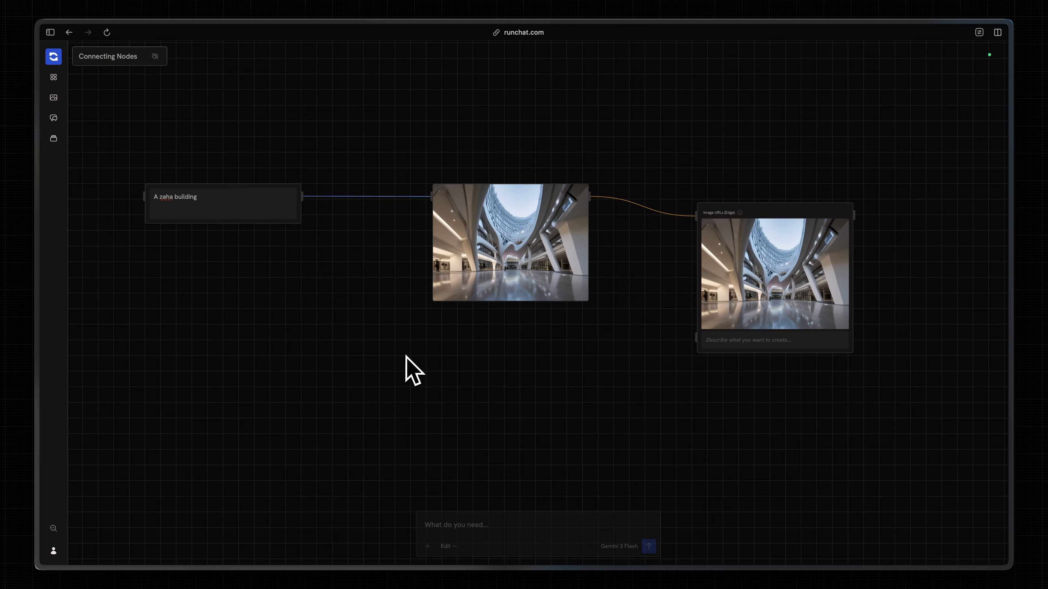
Add an LTX-2 19B Distilled video node fed by the generated image, prompt it with "walkthrough this space", and place it above the image node
{"action": "double_click", "coordinate": [626, 71]}
{"action": "type", "text": "video"}
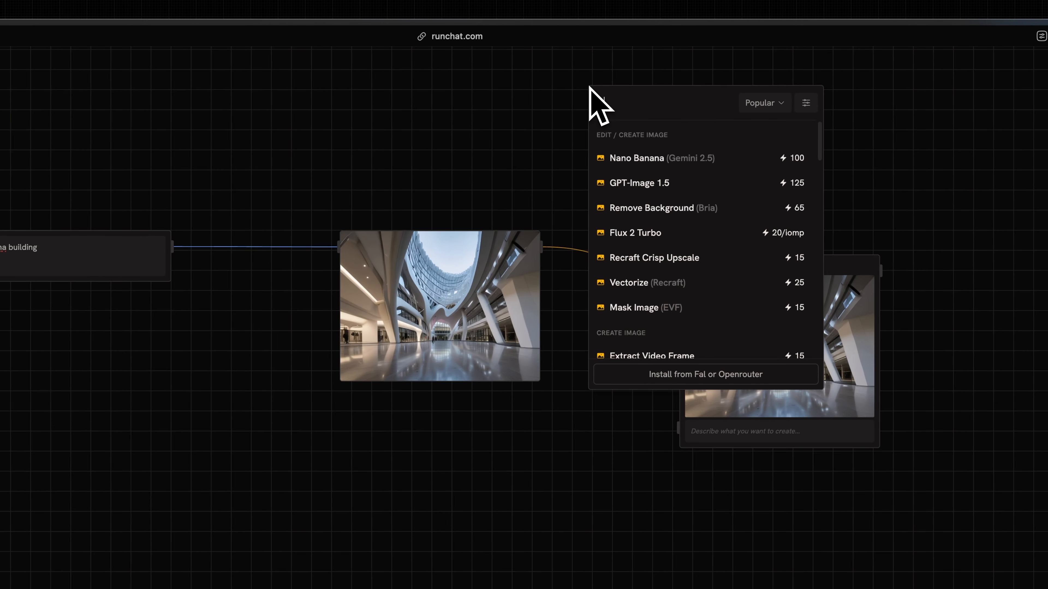
{"action": "scroll", "coordinate": [649, 108], "scroll_direction": "down", "scroll_amount": 2}
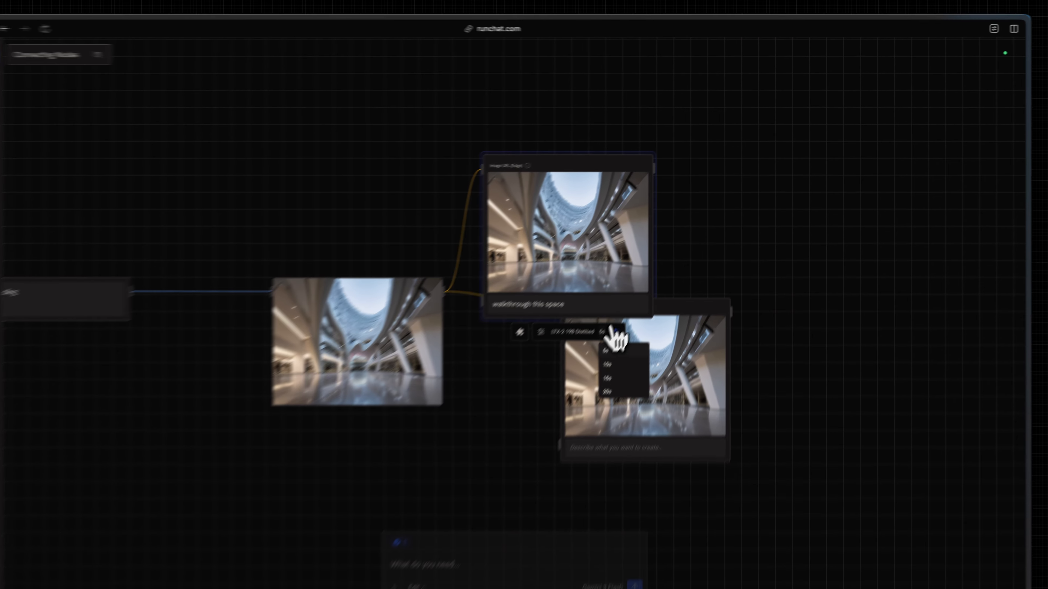
{"action": "left_click_drag", "start_coordinate": [585, 185], "coordinate": [591, 147]}
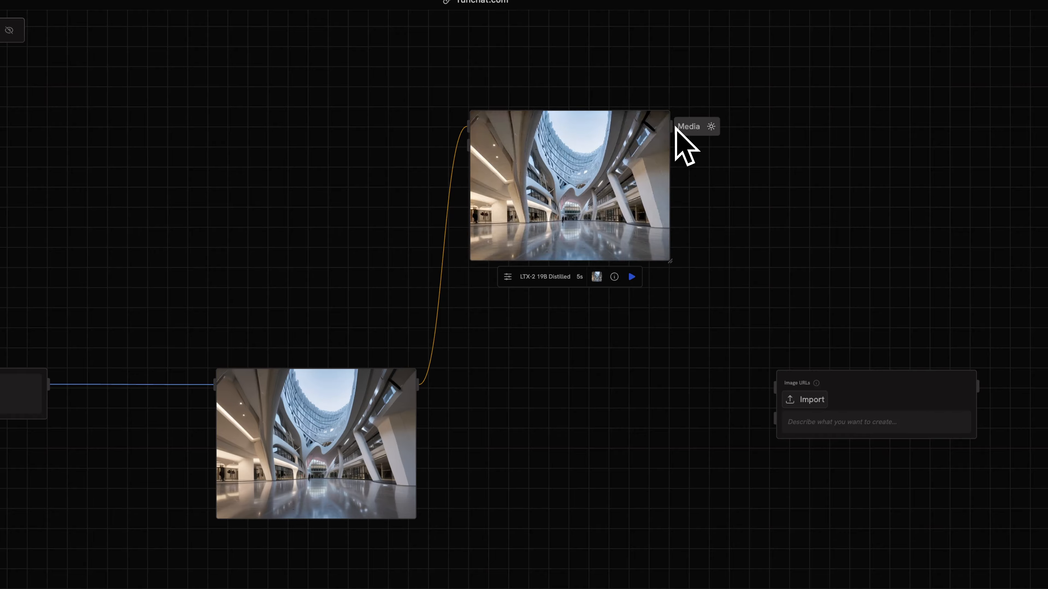
Try to connect the video node's Media output to the Flux 2 Pro node's input
{"action": "left_click_drag", "start_coordinate": [676, 128], "coordinate": [771, 425]}
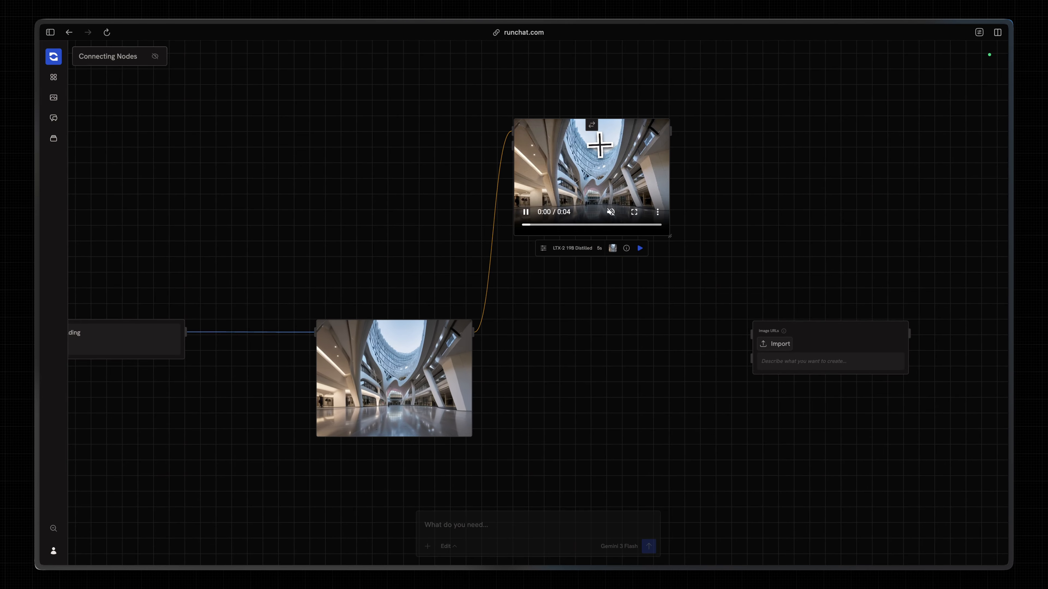
{"action": "scroll", "coordinate": [642, 390], "scroll_direction": "down", "scroll_amount": 1}
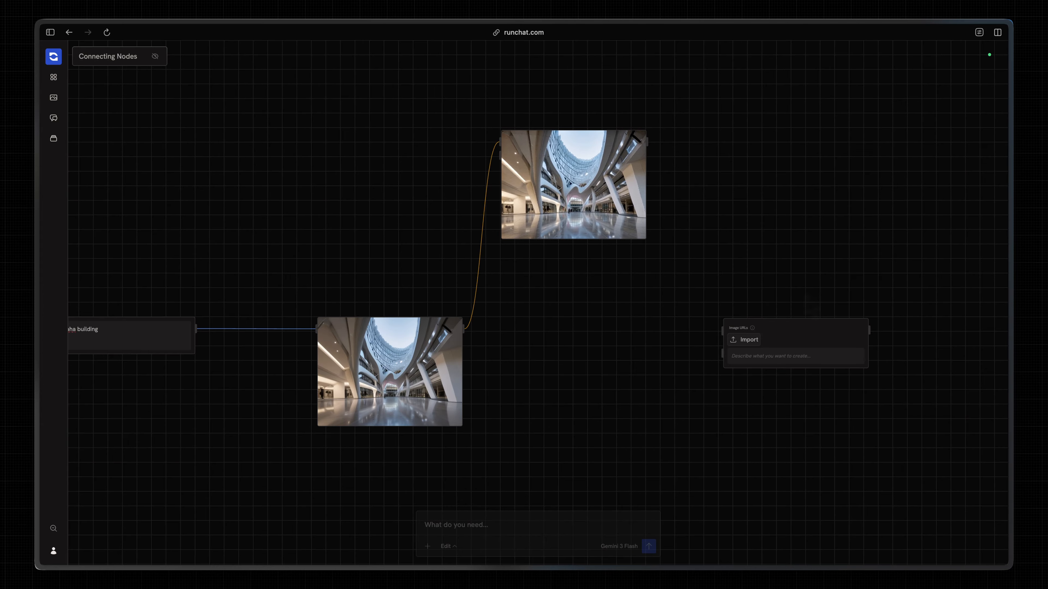
Select the Flux 2 Pro node's empty prompt and bring up the parameters that can be inserted into it
{"action": "scroll", "coordinate": [643, 390], "scroll_direction": "up", "scroll_amount": 4}
{"action": "scroll", "coordinate": [643, 389], "scroll_direction": "right", "scroll_amount": 3}
{"action": "scroll", "coordinate": [631, 351], "scroll_direction": "right", "scroll_amount": 4}
{"action": "scroll", "coordinate": [631, 350], "scroll_direction": "down", "scroll_amount": 1}
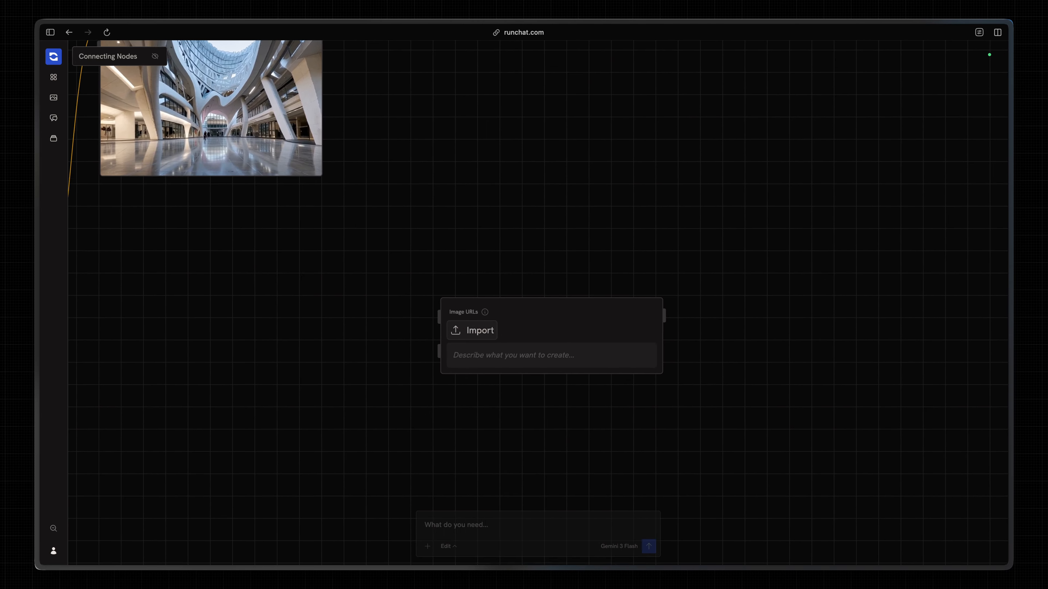
{"action": "scroll", "coordinate": [597, 236], "scroll_direction": "right", "scroll_amount": 2}
{"action": "scroll", "coordinate": [597, 237], "scroll_direction": "down", "scroll_amount": 1}
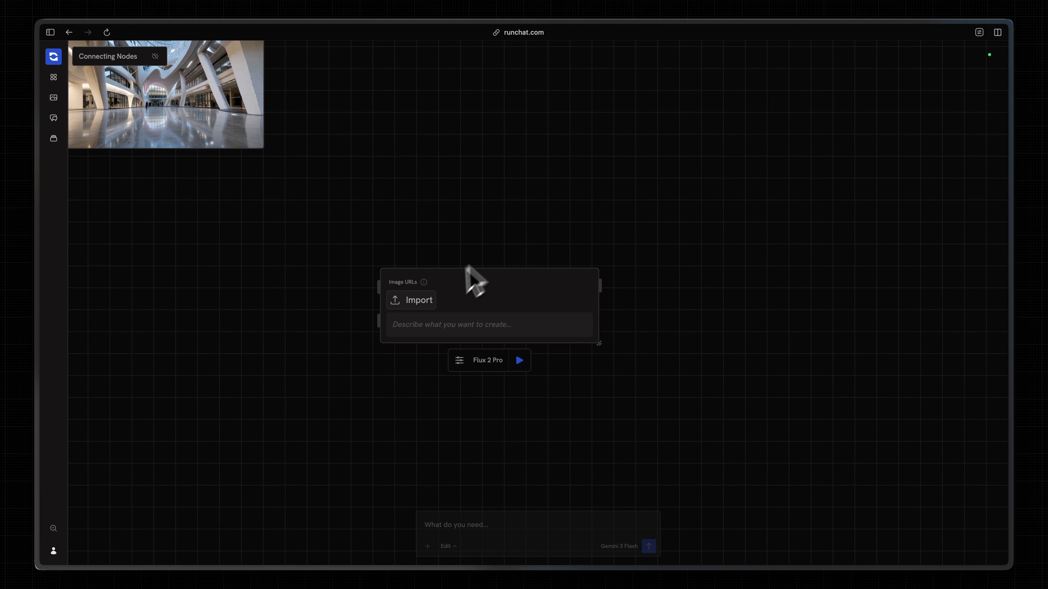
{"action": "left_click", "coordinate": [445, 332]}
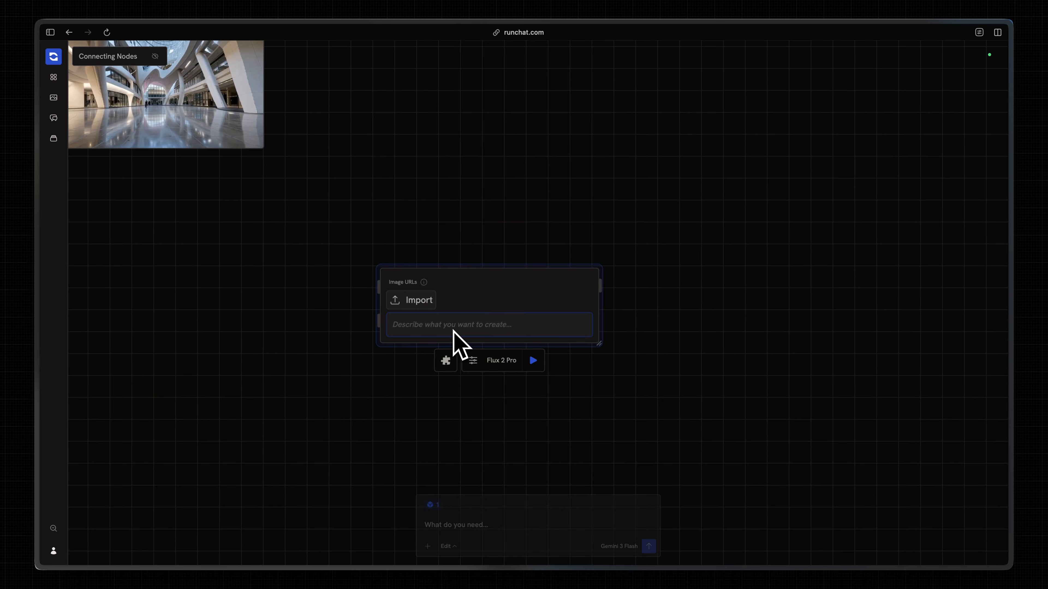
{"action": "key", "text": "/"}
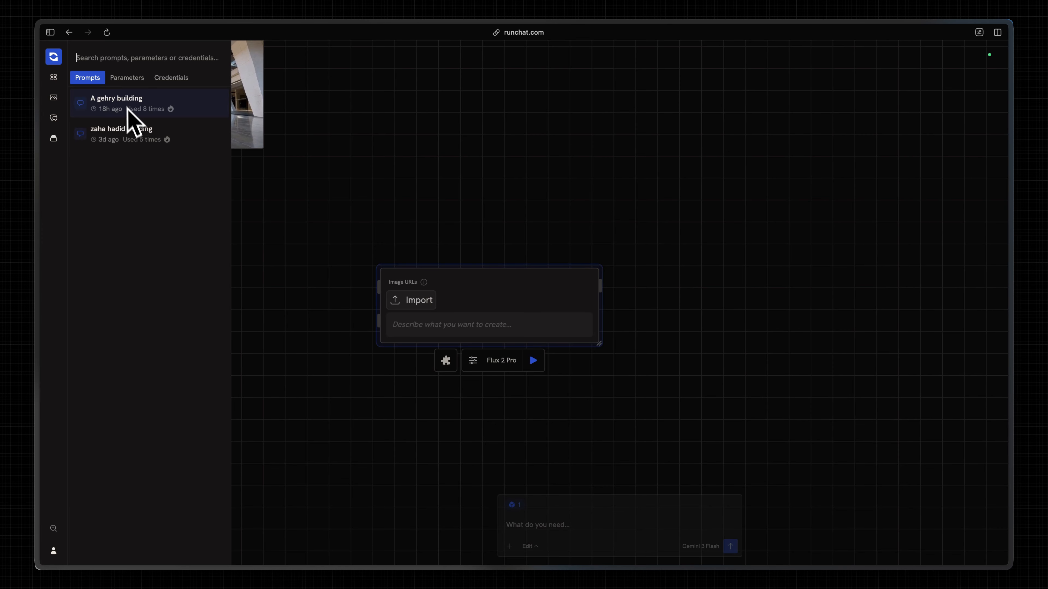
{"action": "key", "text": "Tab"}
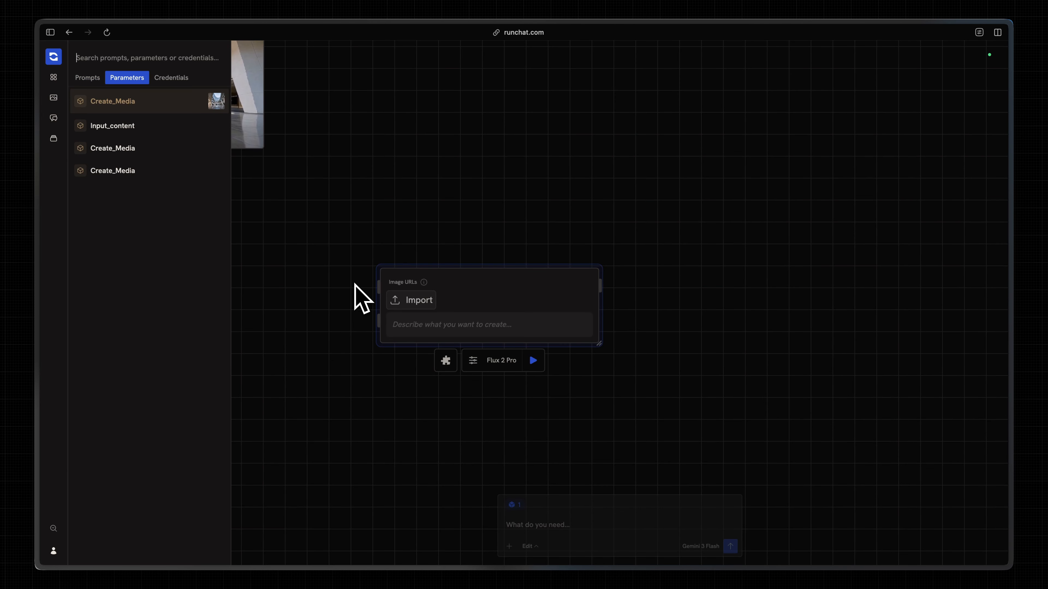
Go through the Create_Media and Input_content parameters to identify which node output on the canvas each one refers to
{"action": "scroll", "coordinate": [366, 249], "scroll_direction": "down", "scroll_amount": 3}
{"action": "scroll", "coordinate": [367, 249], "scroll_direction": "left", "scroll_amount": 8}
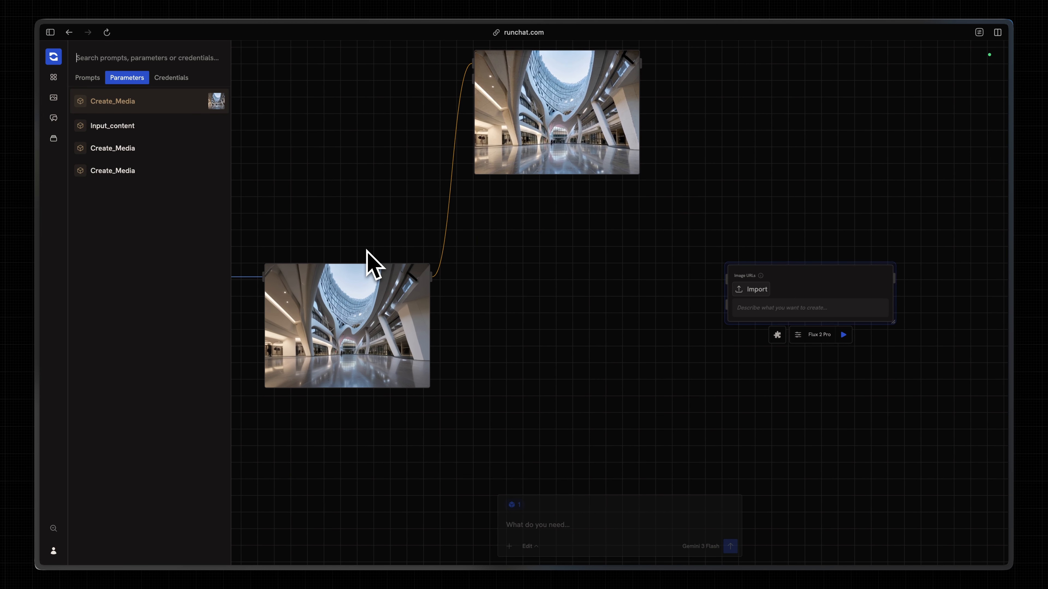
{"action": "key", "text": "Down"}
{"action": "scroll", "coordinate": [383, 242], "scroll_direction": "down", "scroll_amount": 1}
{"action": "scroll", "coordinate": [387, 242], "scroll_direction": "left", "scroll_amount": 3}
{"action": "scroll", "coordinate": [390, 241], "scroll_direction": "down", "scroll_amount": 4}
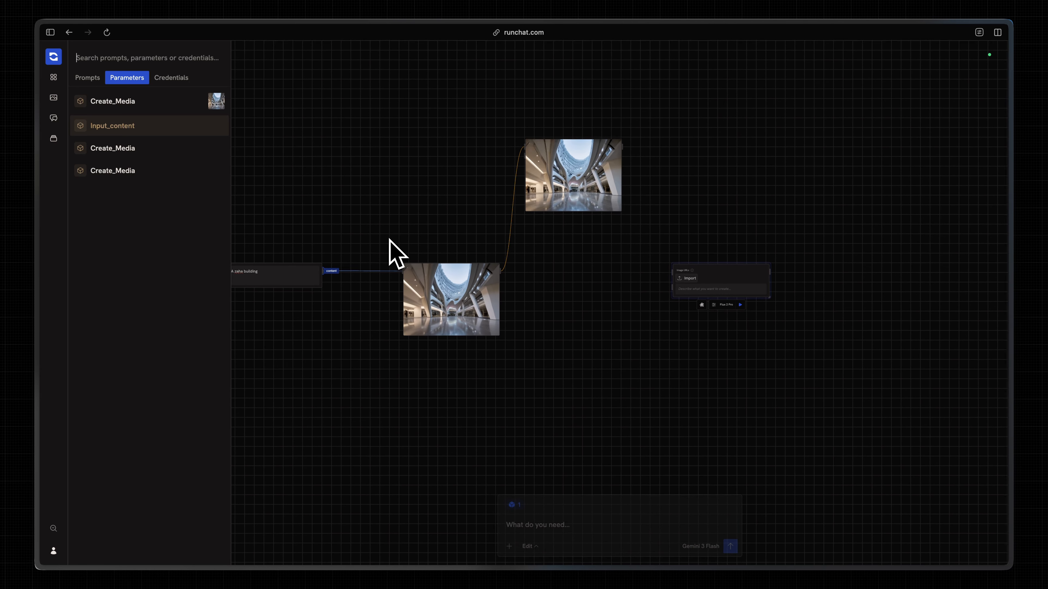
{"action": "scroll", "coordinate": [390, 241], "scroll_direction": "left", "scroll_amount": 1}
{"action": "scroll", "coordinate": [390, 241], "scroll_direction": "up", "scroll_amount": 1}
{"action": "key", "text": "Down"}
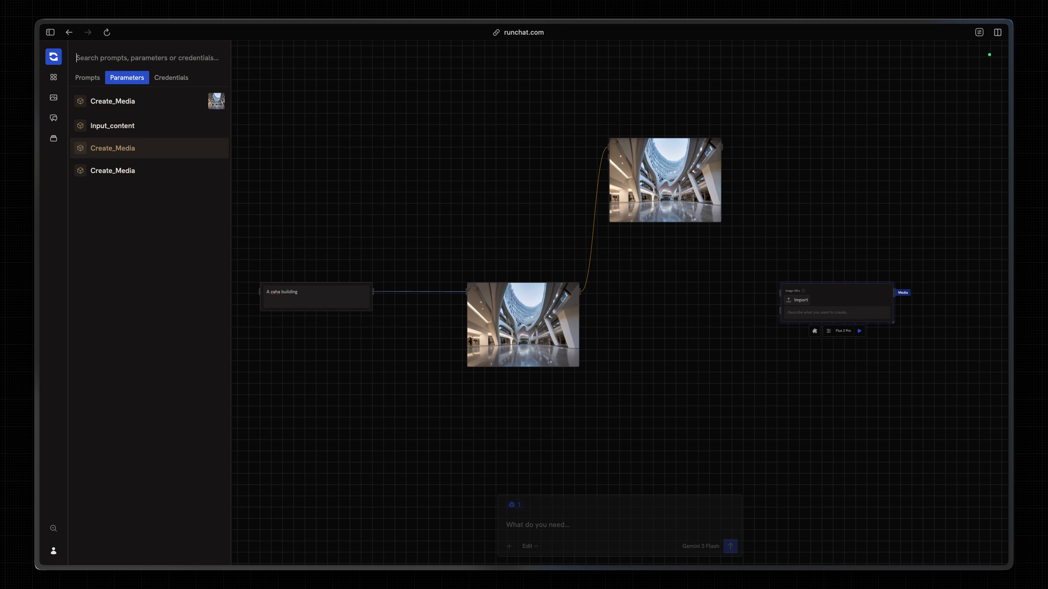
{"action": "key", "text": "Down"}
{"action": "key", "text": "Down"}
{"action": "key", "text": "Down"}
{"action": "key", "text": "Down"}
{"action": "key", "text": "Down"}
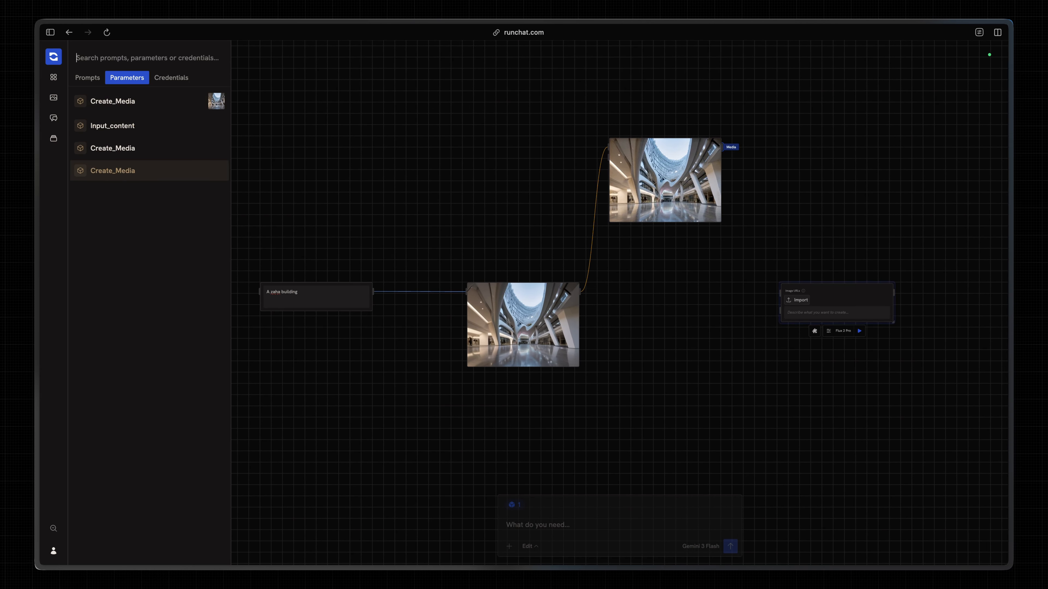
{"action": "key", "text": "Down"}
{"action": "key", "text": "Down"}
{"action": "key", "text": "Down"}
{"action": "key", "text": "Down"}
{"action": "key", "text": "Down"}
{"action": "key", "text": "Down"}
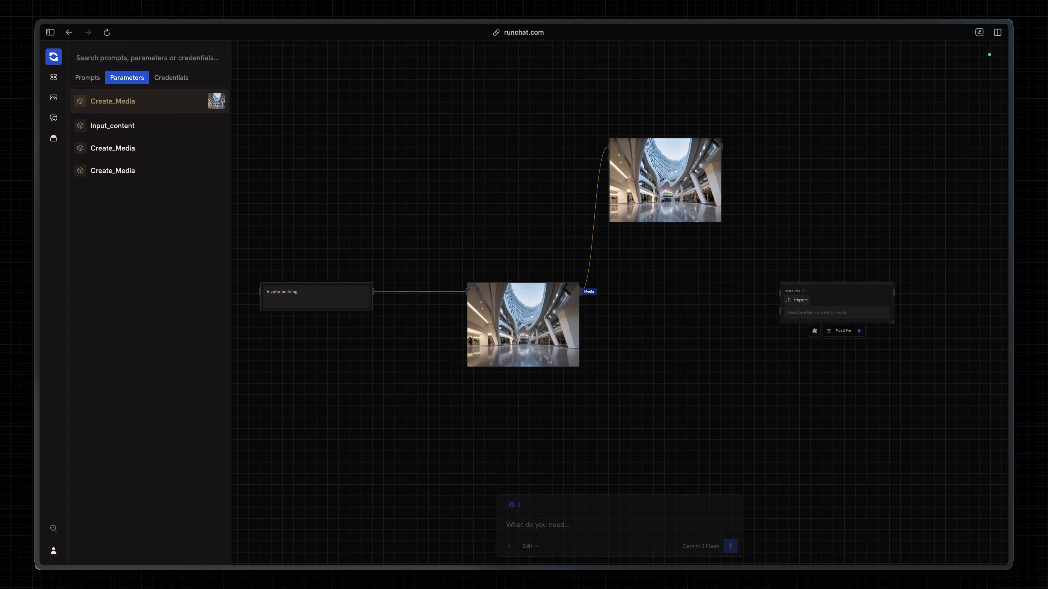
{"action": "key", "text": "Down"}
{"action": "key", "text": "Down"}
{"action": "key", "text": "Down"}
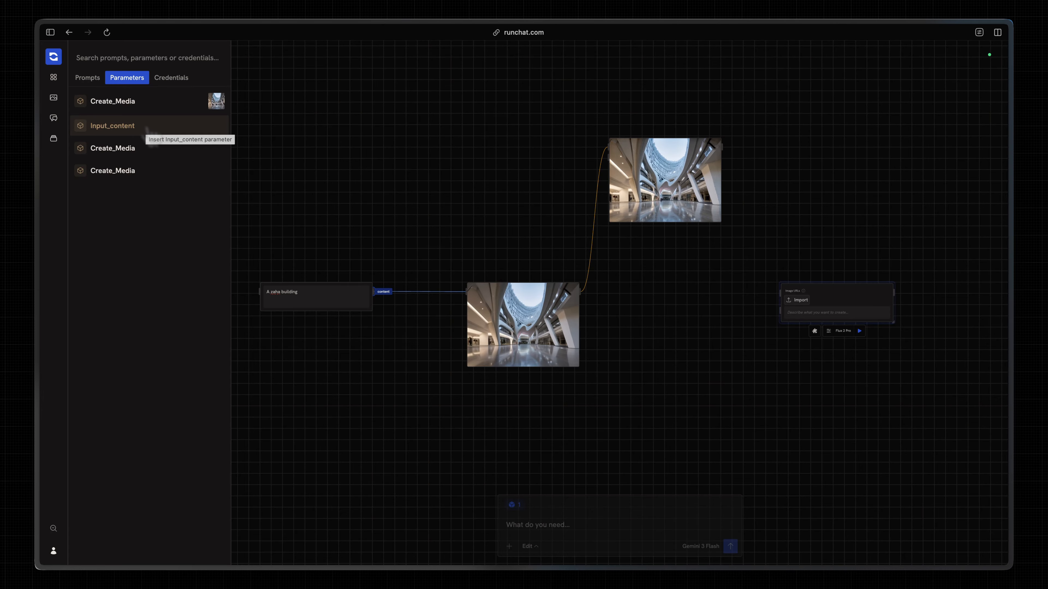
Insert the Input_content parameter into the Flux 2 Pro node's prompt
{"action": "left_click_drag", "start_coordinate": [144, 126], "coordinate": [820, 312]}
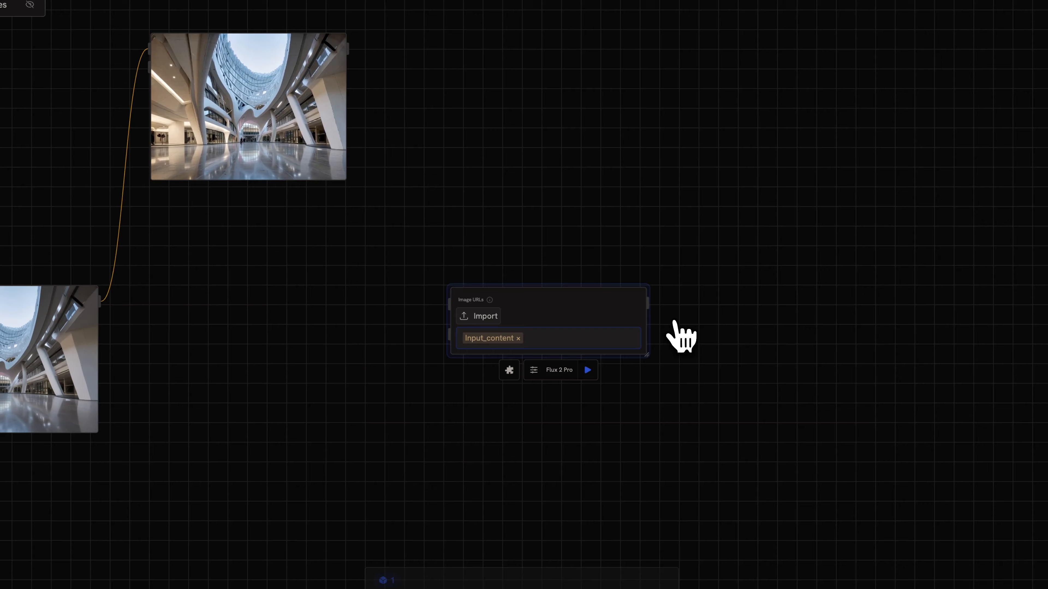
{"action": "scroll", "coordinate": [674, 322], "scroll_direction": "left", "scroll_amount": 3}
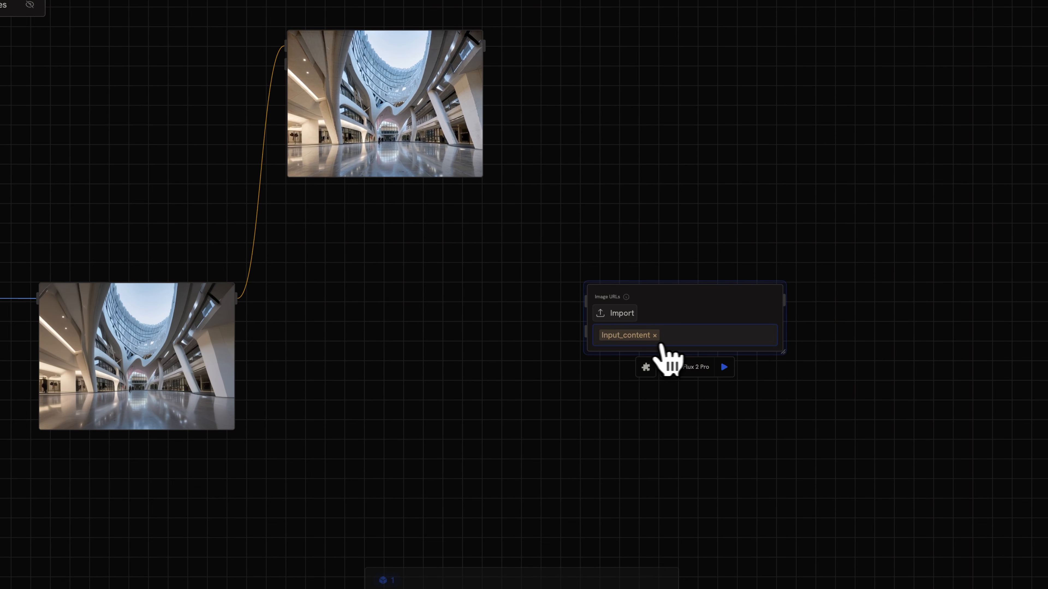
{"action": "scroll", "coordinate": [680, 192], "scroll_direction": "down", "scroll_amount": 2}
{"action": "scroll", "coordinate": [680, 192], "scroll_direction": "left", "scroll_amount": 2}
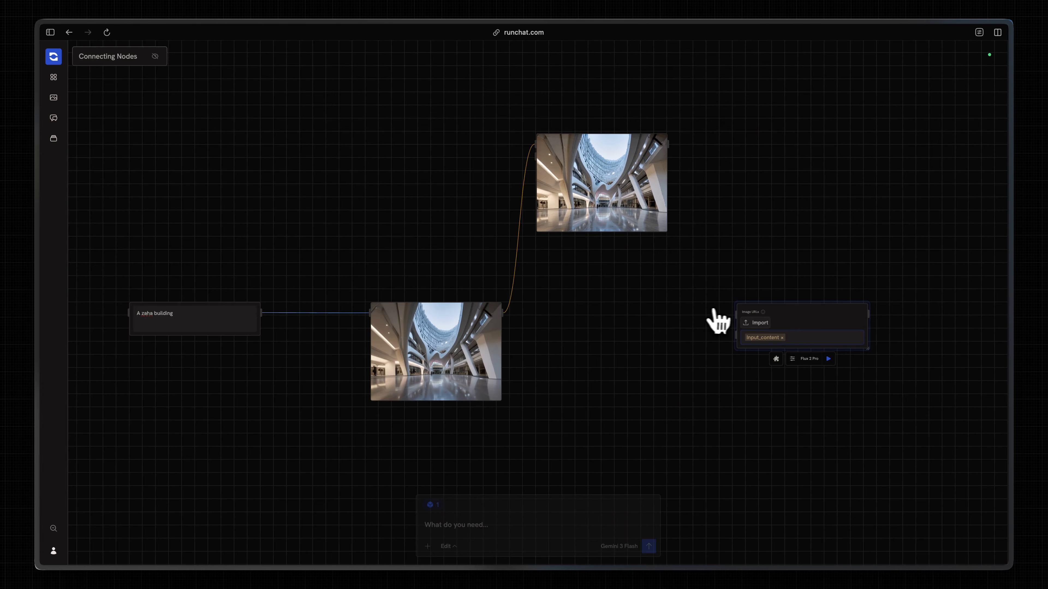
Enter "@" after Input_content in the Flux 2 Pro prompt and examine the parameters and credentials offered
{"action": "left_click", "coordinate": [749, 333]}
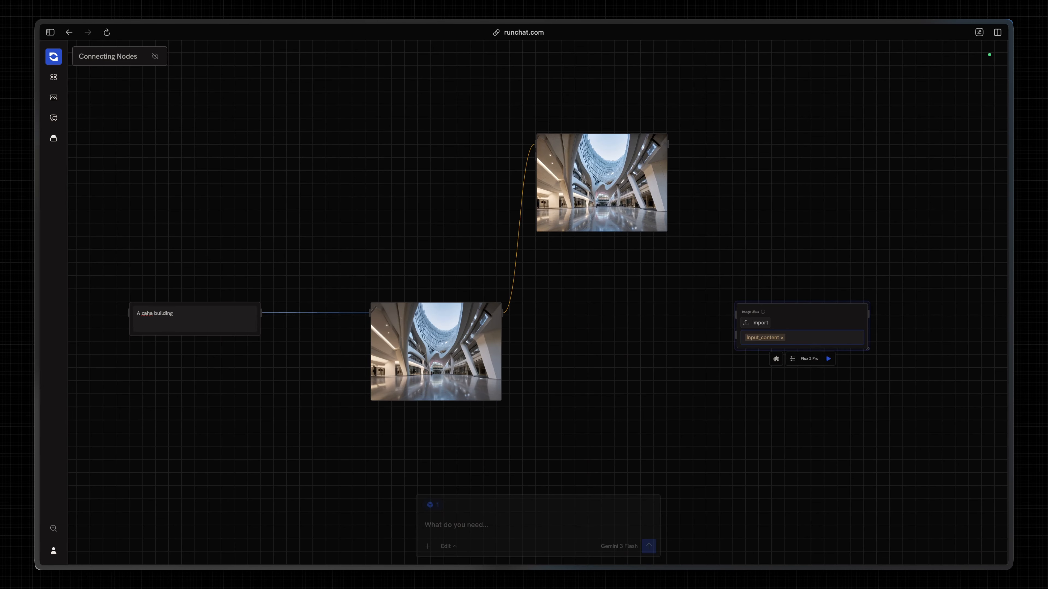
{"action": "type", "text": "@"}
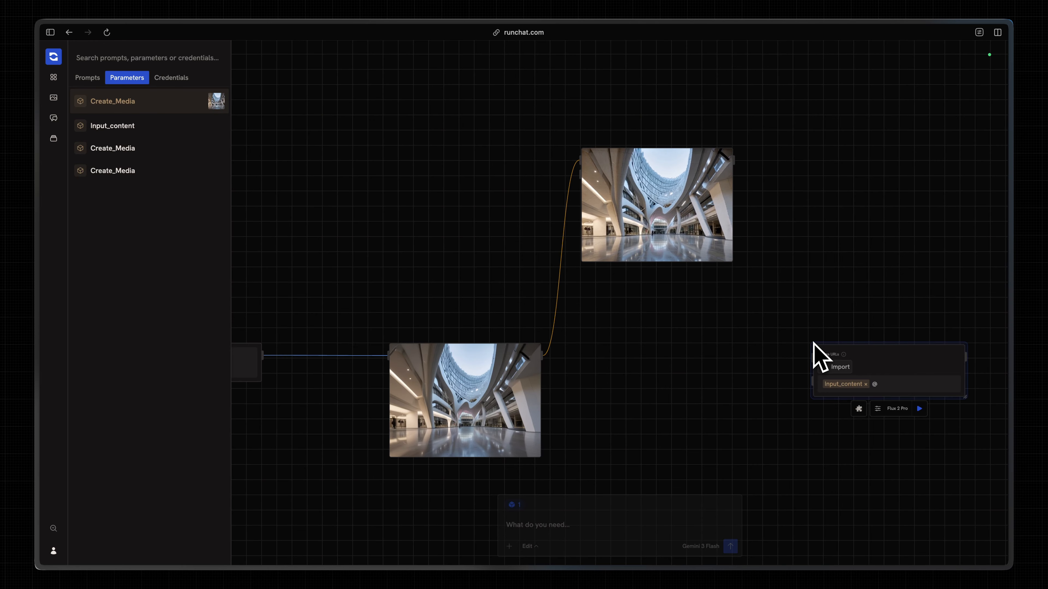
{"action": "key", "text": "Down"}
{"action": "key", "text": "Down"}
{"action": "key", "text": "Down"}
{"action": "key", "text": "Down"}
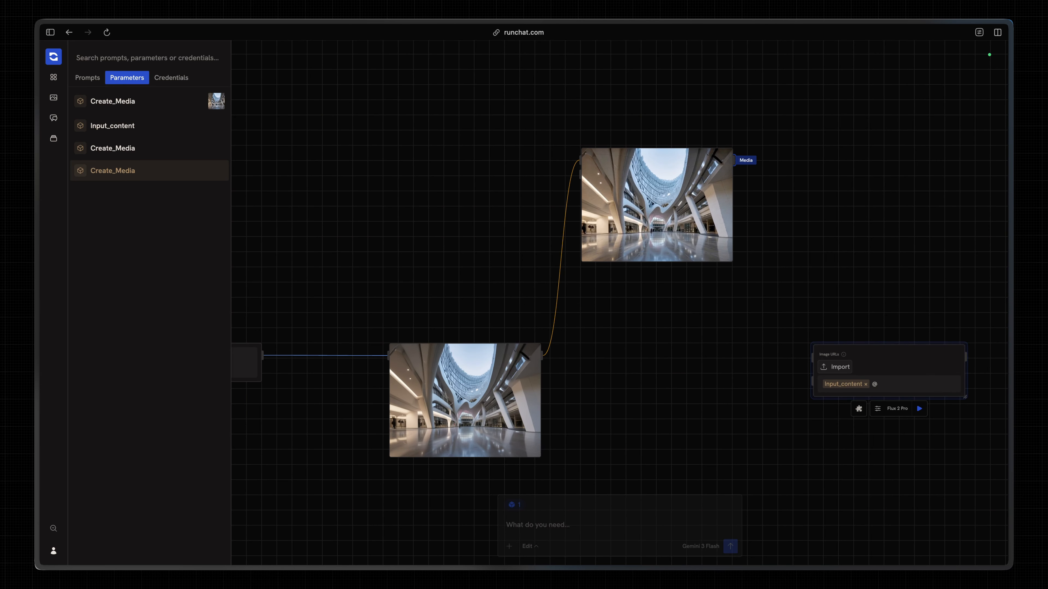
{"action": "left_click", "coordinate": [188, 79]}
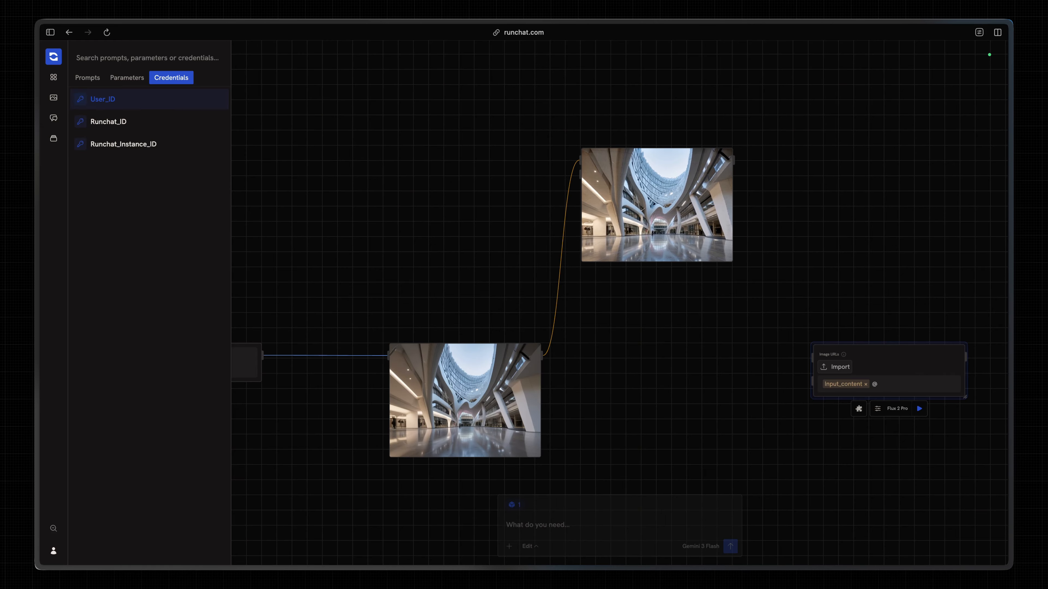
Return from the credentials to the parameters and check once more which node output each one refers to
{"action": "key", "text": "Left"}
{"action": "scroll", "coordinate": [328, 188], "scroll_direction": "down", "scroll_amount": 1}
{"action": "scroll", "coordinate": [329, 189], "scroll_direction": "left", "scroll_amount": 1}
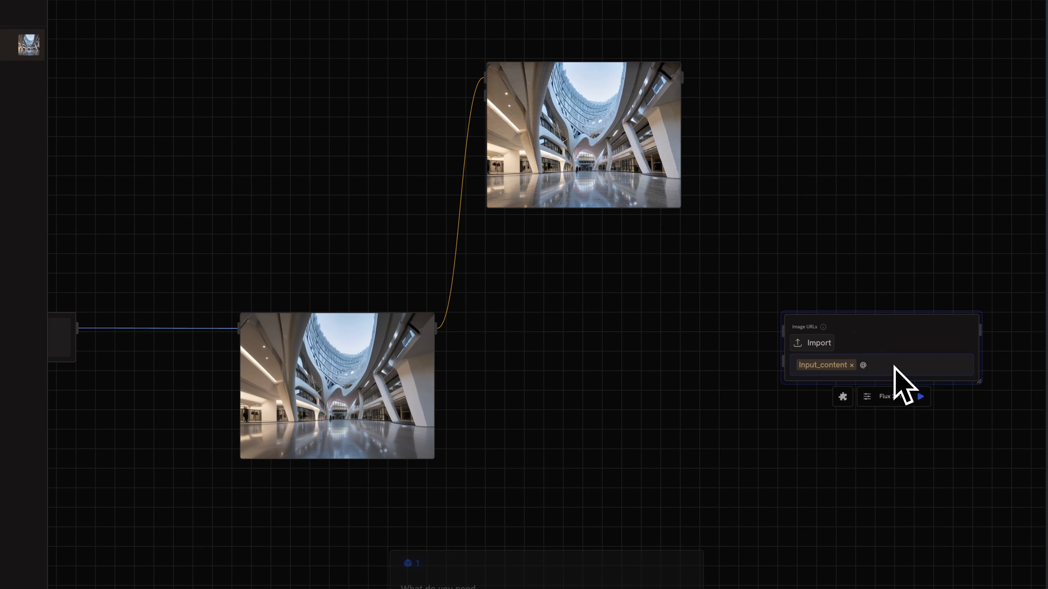
{"action": "scroll", "coordinate": [893, 365], "scroll_direction": "up", "scroll_amount": 2}
{"action": "scroll", "coordinate": [893, 365], "scroll_direction": "left", "scroll_amount": 1}
{"action": "key", "text": "Down"}
{"action": "key", "text": "Down"}
{"action": "key", "text": "Down"}
{"action": "key", "text": "Down"}
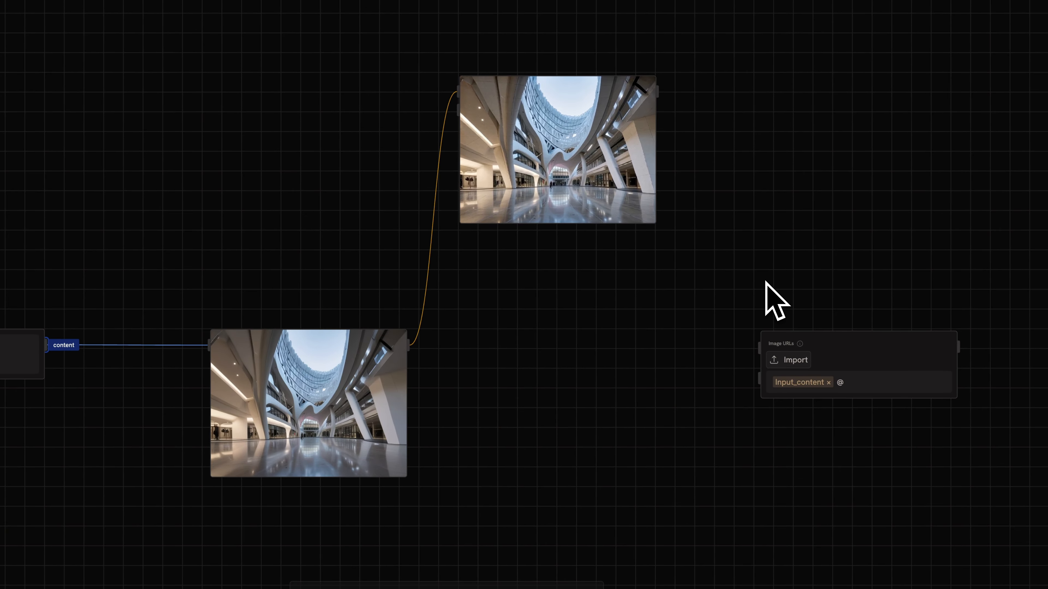
Add a Text Input node on the empty canvas beyond the Flux 2 Pro node
{"action": "scroll", "coordinate": [766, 284], "scroll_direction": "right", "scroll_amount": 7}
{"action": "scroll", "coordinate": [766, 281], "scroll_direction": "right", "scroll_amount": 12}
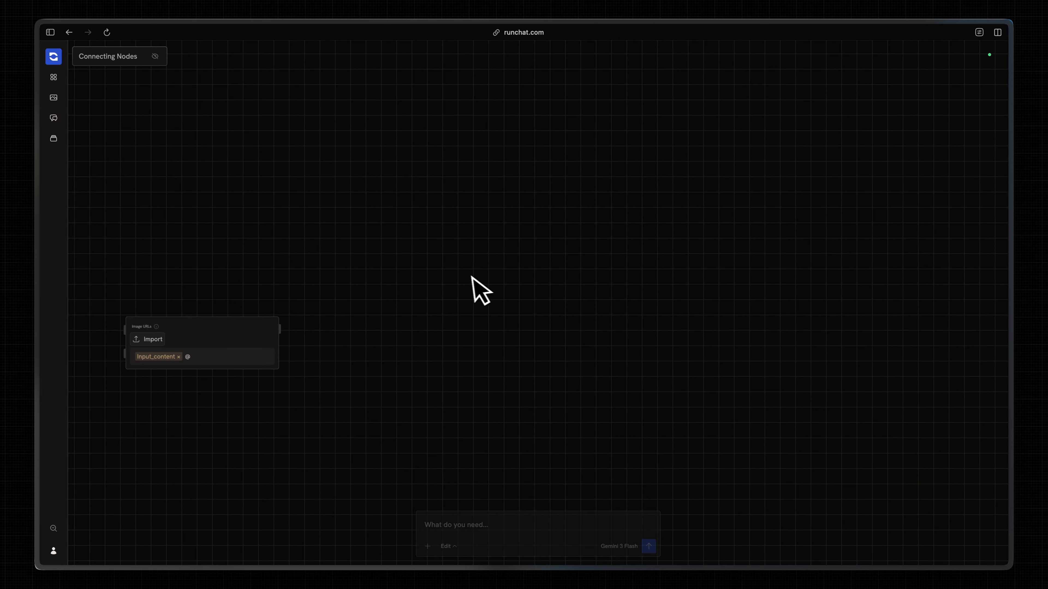
{"action": "scroll", "coordinate": [468, 277], "scroll_direction": "right", "scroll_amount": 1}
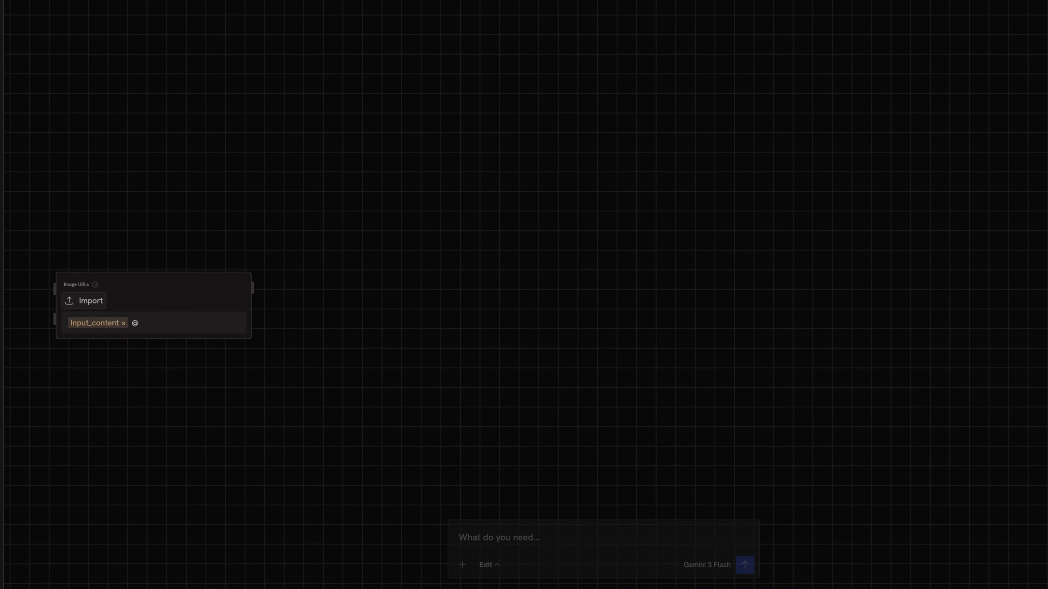
{"action": "double_click", "coordinate": [359, 259]}
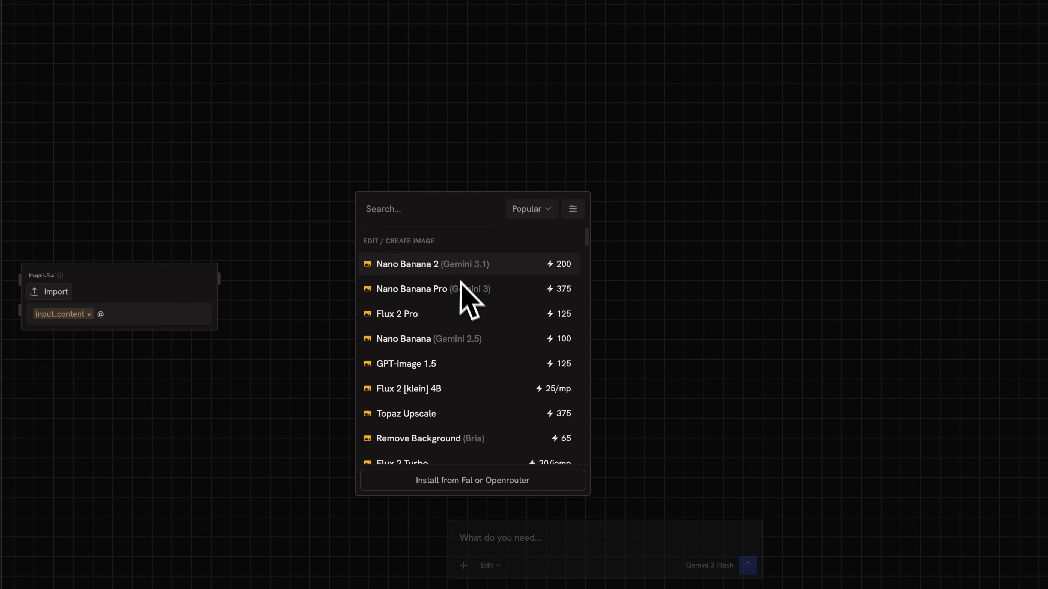
{"action": "type", "text": "input"}
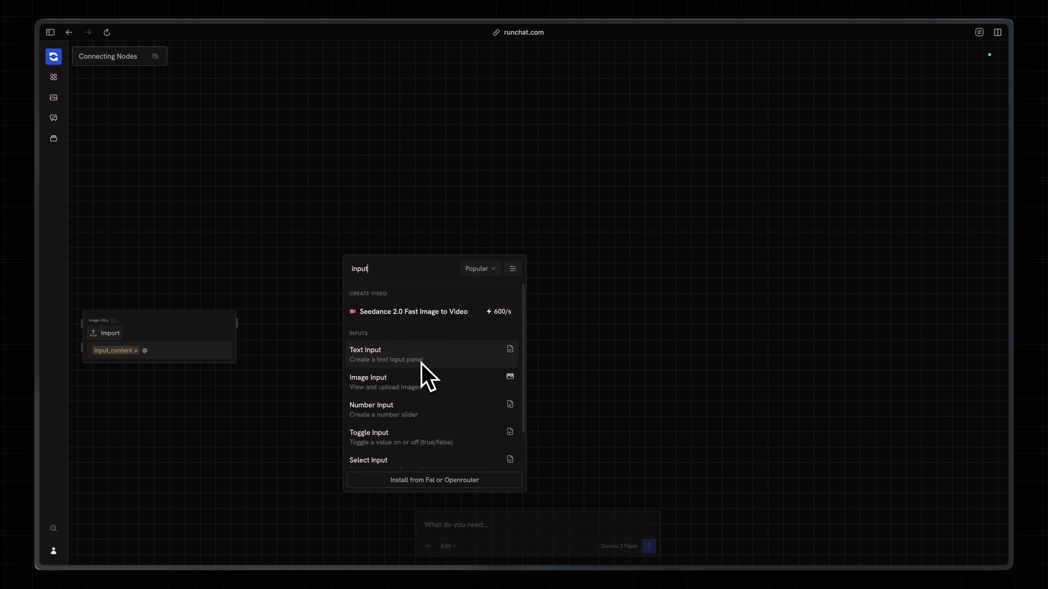
{"action": "scroll", "coordinate": [431, 417], "scroll_direction": "down", "scroll_amount": 2}
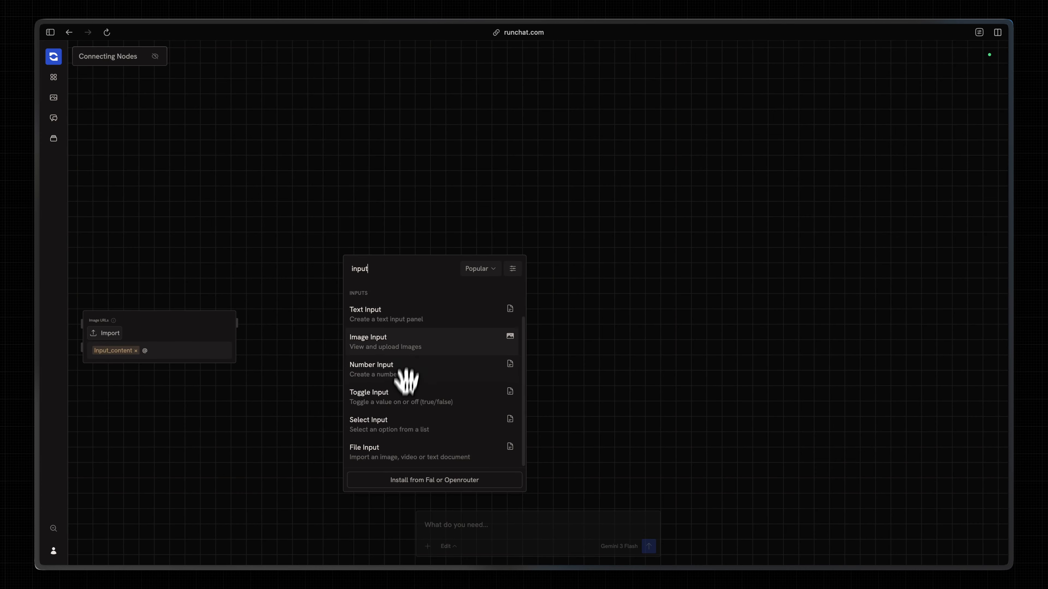
{"action": "left_click", "coordinate": [408, 315]}
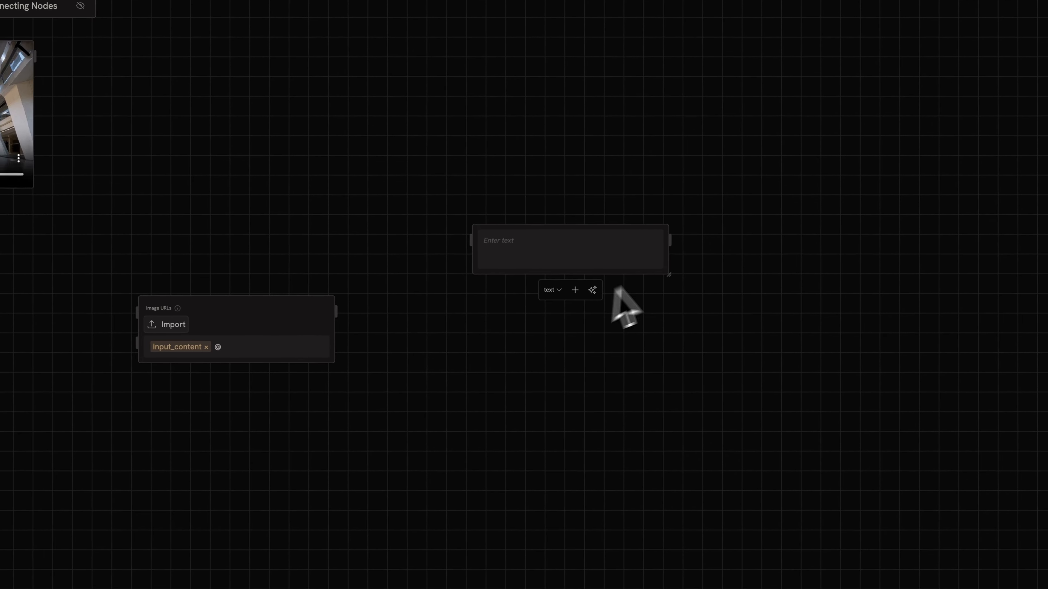
Fill the text node with two list items from the saved prompts: "A gehry building" and "zaha hadid building"
{"action": "left_click", "coordinate": [561, 237]}
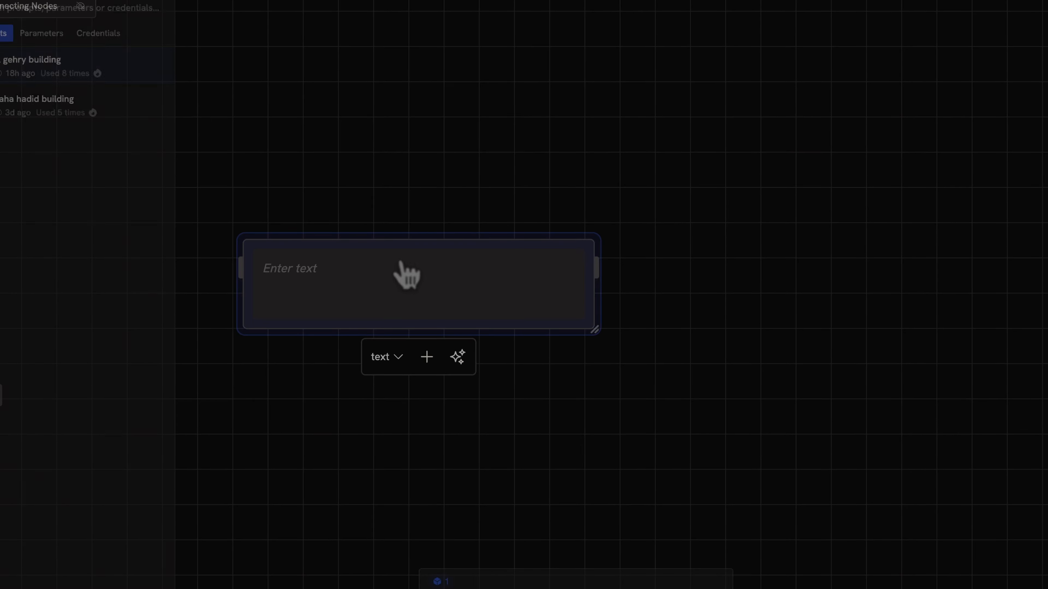
{"action": "left_click", "coordinate": [49, 68]}
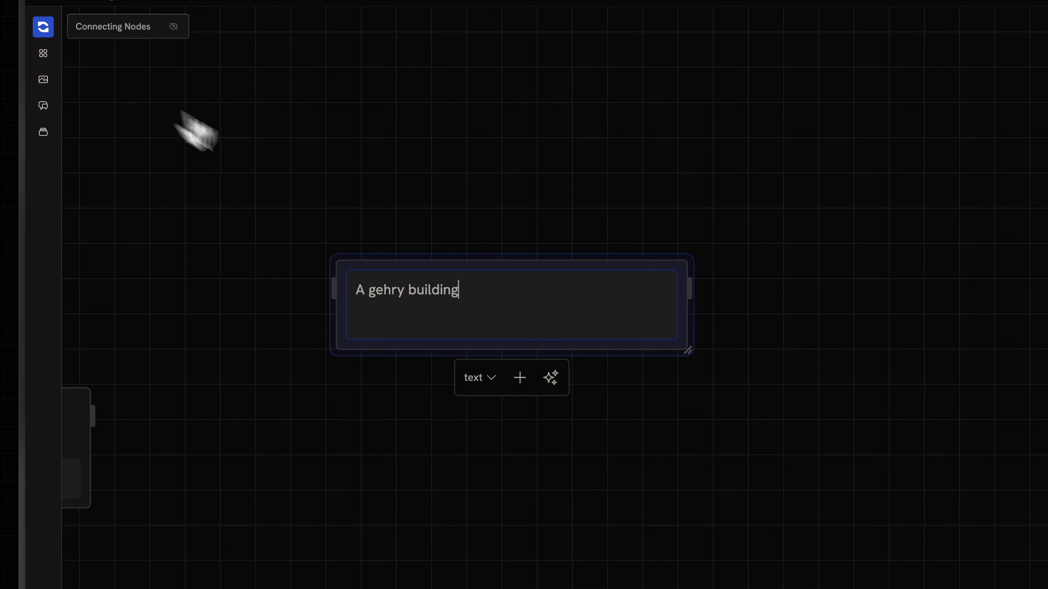
{"action": "left_click", "coordinate": [520, 288]}
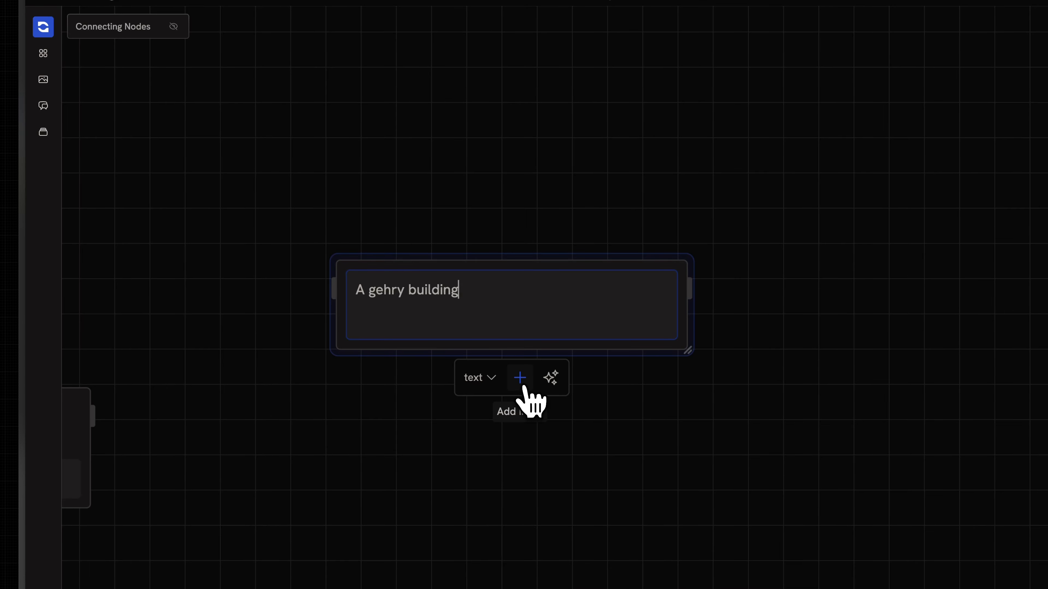
{"action": "left_click", "coordinate": [520, 377]}
{"action": "left_click", "coordinate": [444, 415]}
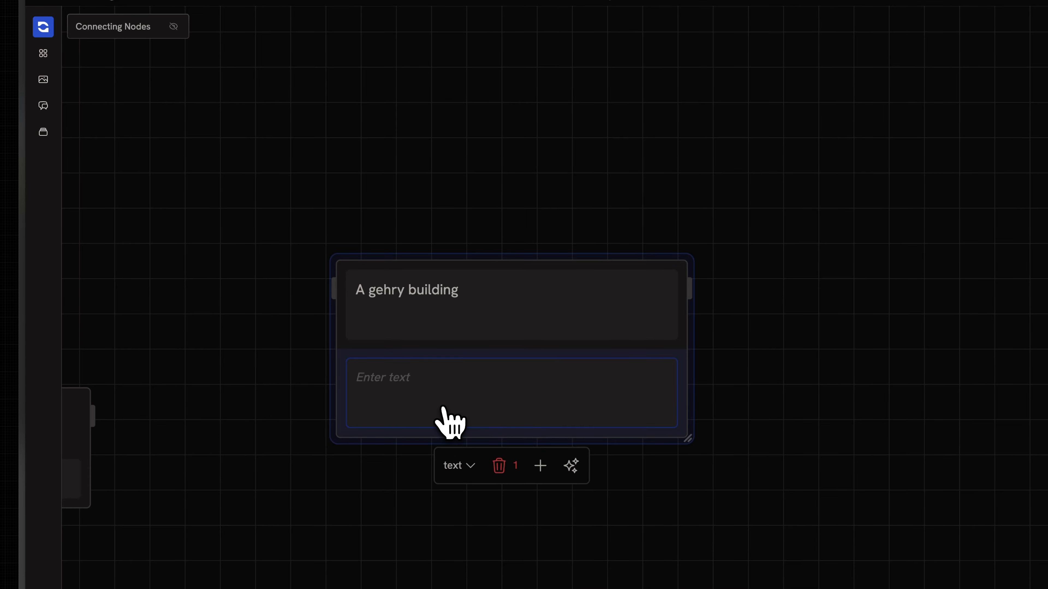
{"action": "left_click", "coordinate": [123, 123]}
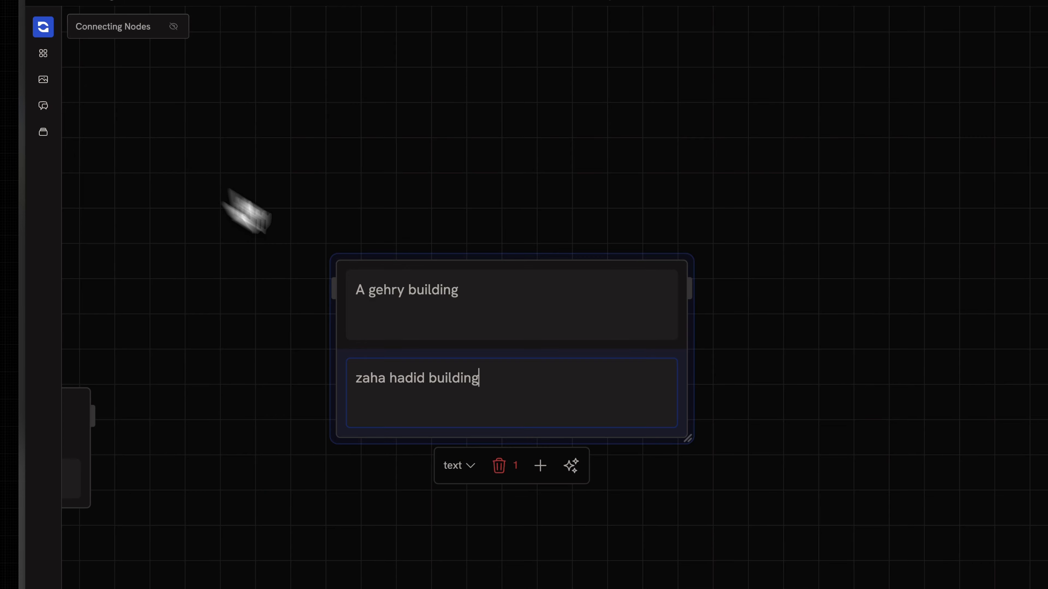
Select the text node's two list items in turn to examine them as separate entries
{"action": "left_click", "coordinate": [514, 314]}
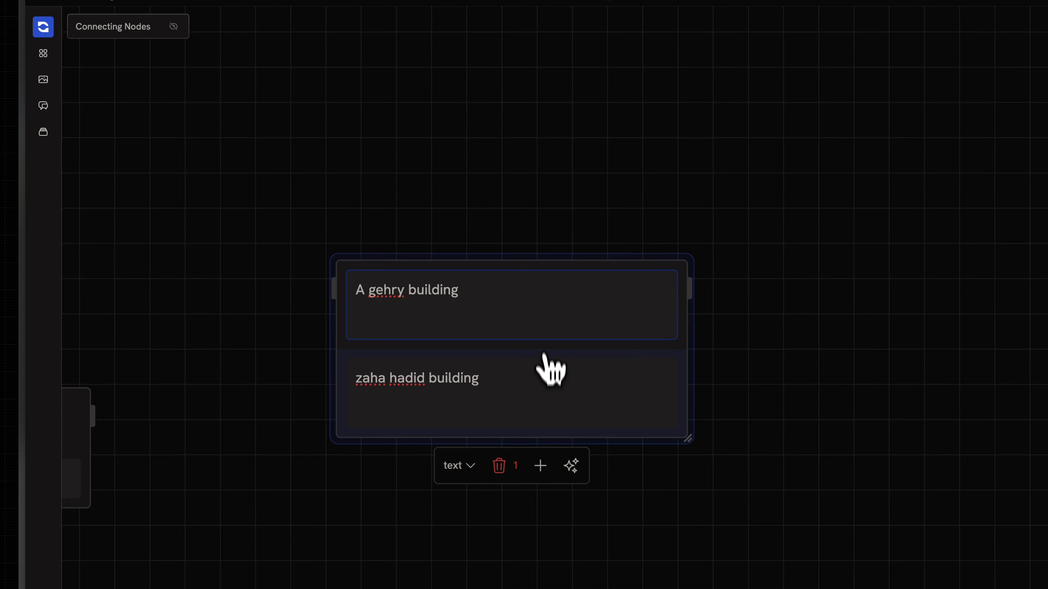
{"action": "left_click", "coordinate": [537, 377]}
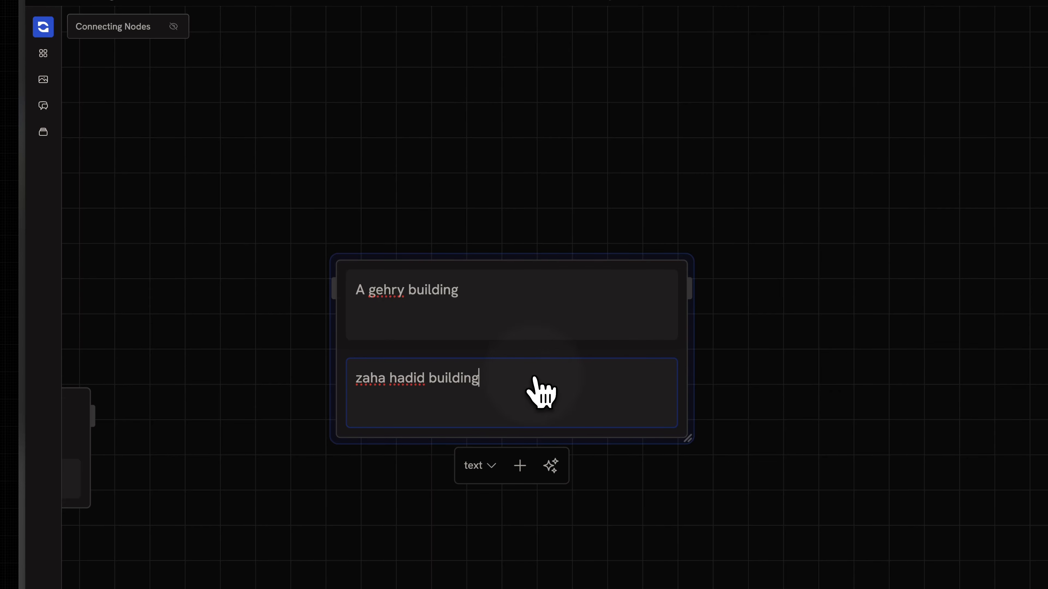
{"action": "left_click", "coordinate": [527, 306]}
{"action": "triple_click", "coordinate": [412, 297]}
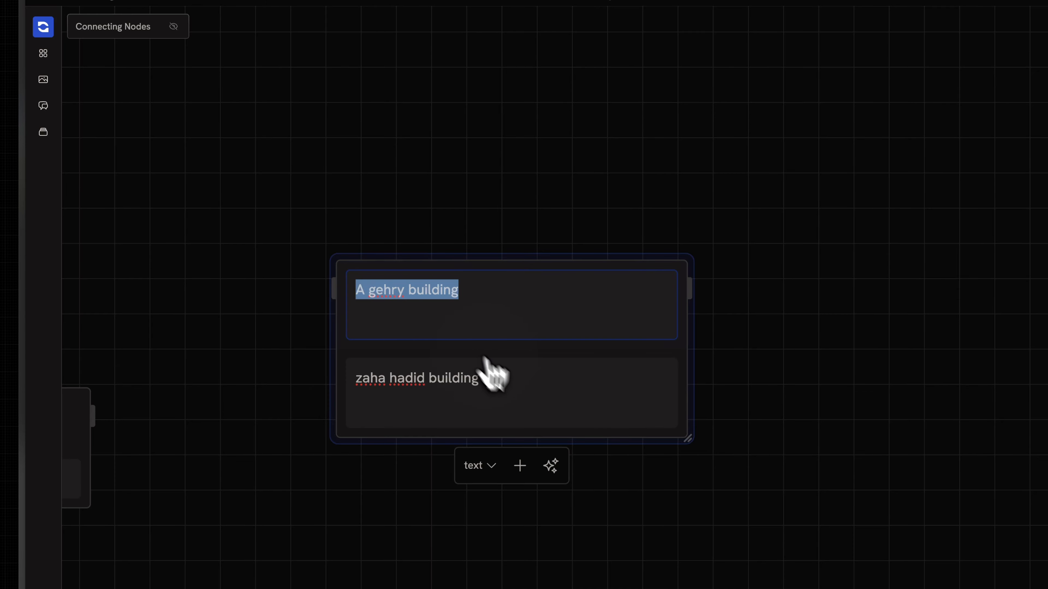
{"action": "left_click", "coordinate": [516, 382]}
{"action": "triple_click", "coordinate": [516, 382]}
{"action": "left_click", "coordinate": [515, 383]}
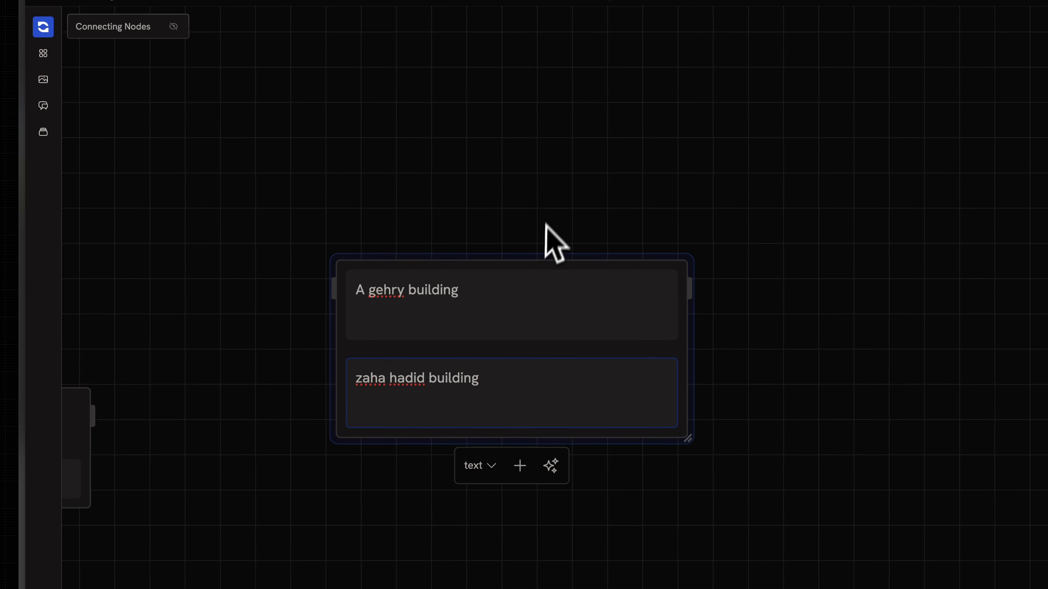
Create an SDXL Lightning node wired to the output of the two-item text node
{"action": "scroll", "coordinate": [551, 204], "scroll_direction": "right", "scroll_amount": 2}
{"action": "left_click_drag", "start_coordinate": [528, 268], "coordinate": [787, 238]}
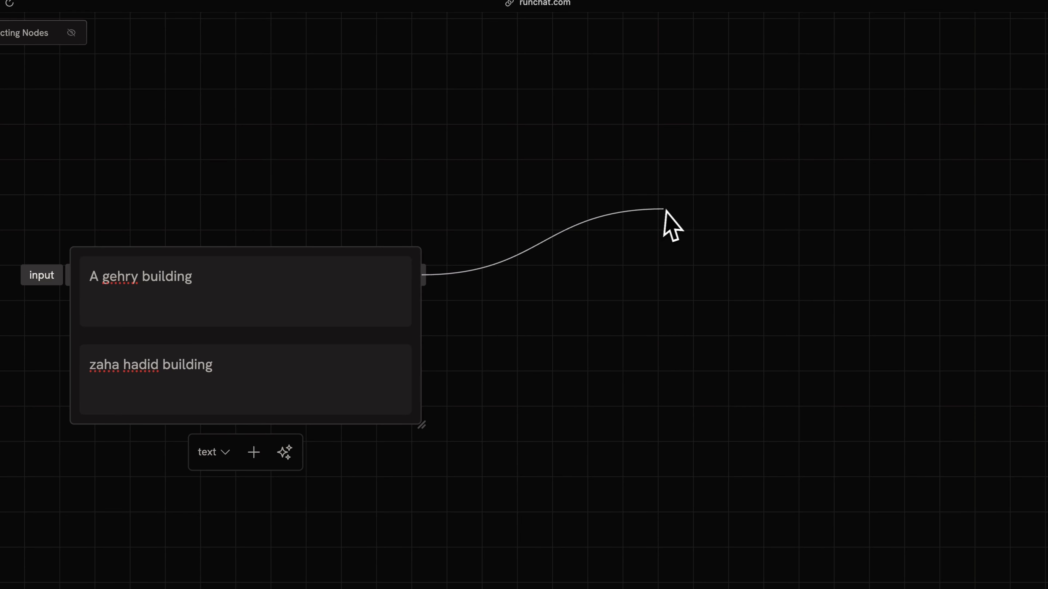
{"action": "left_click_drag", "start_coordinate": [685, 244], "coordinate": [686, 261]}
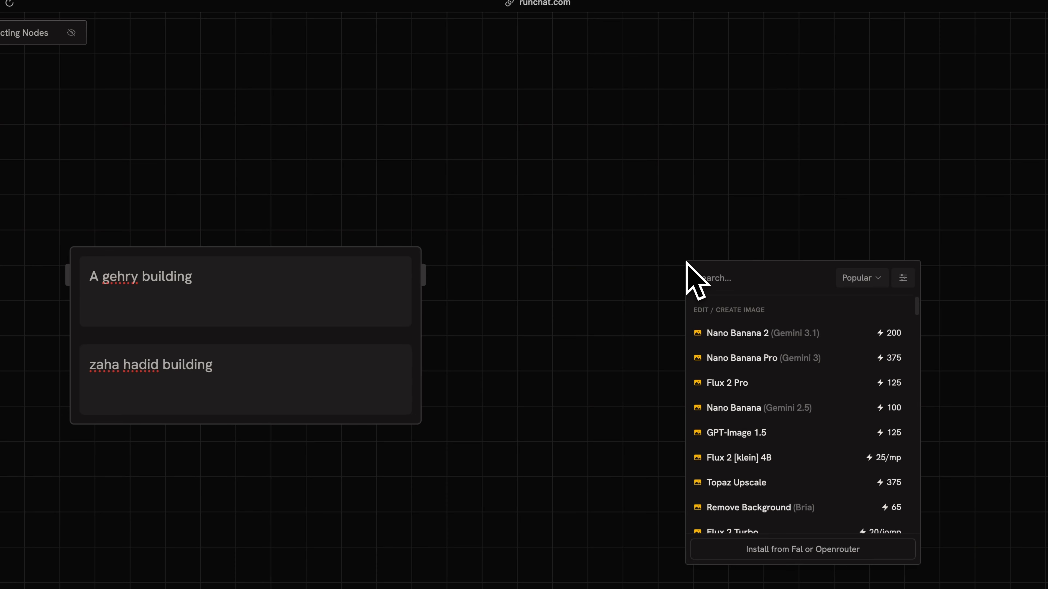
{"action": "type", "text": "sd"}
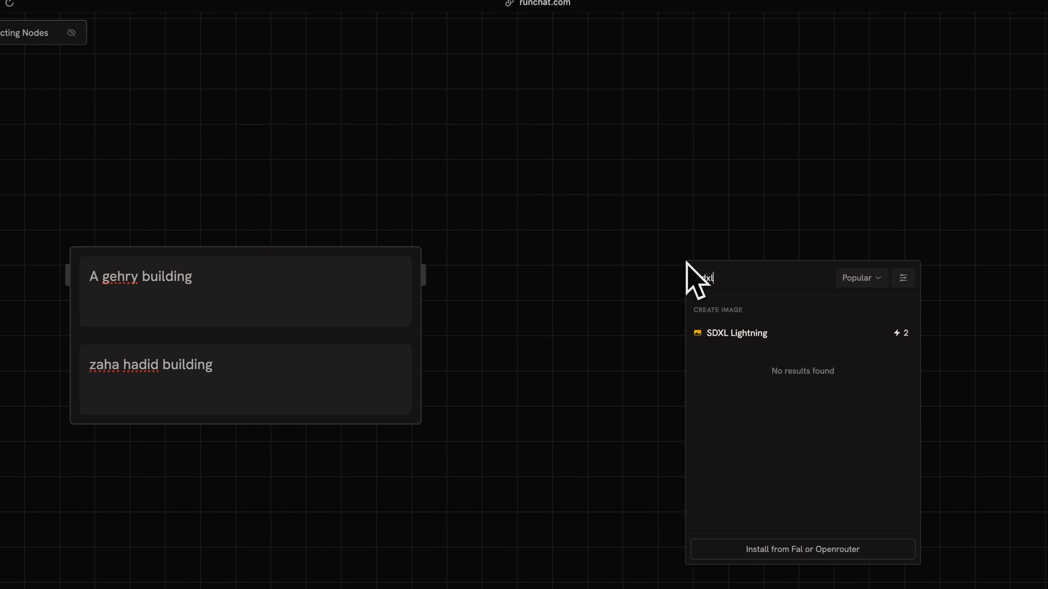
{"action": "type", "text": "xl"}
{"action": "left_click", "coordinate": [733, 328]}
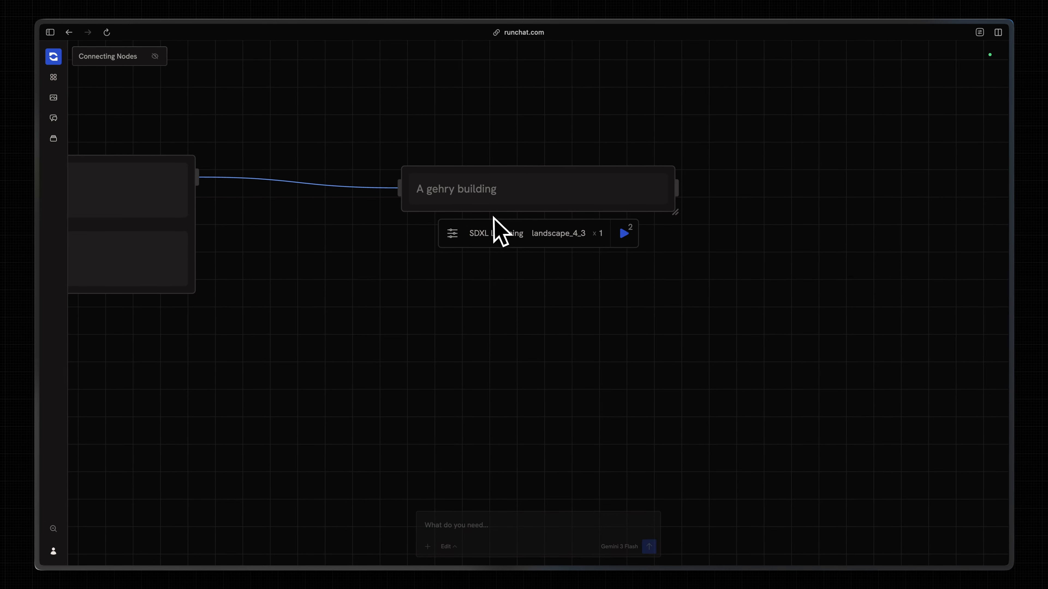
Page back and forth through the two prompts received by the SDXL Lightning node to examine each one
{"action": "scroll", "coordinate": [543, 127], "scroll_direction": "up", "scroll_amount": 2}
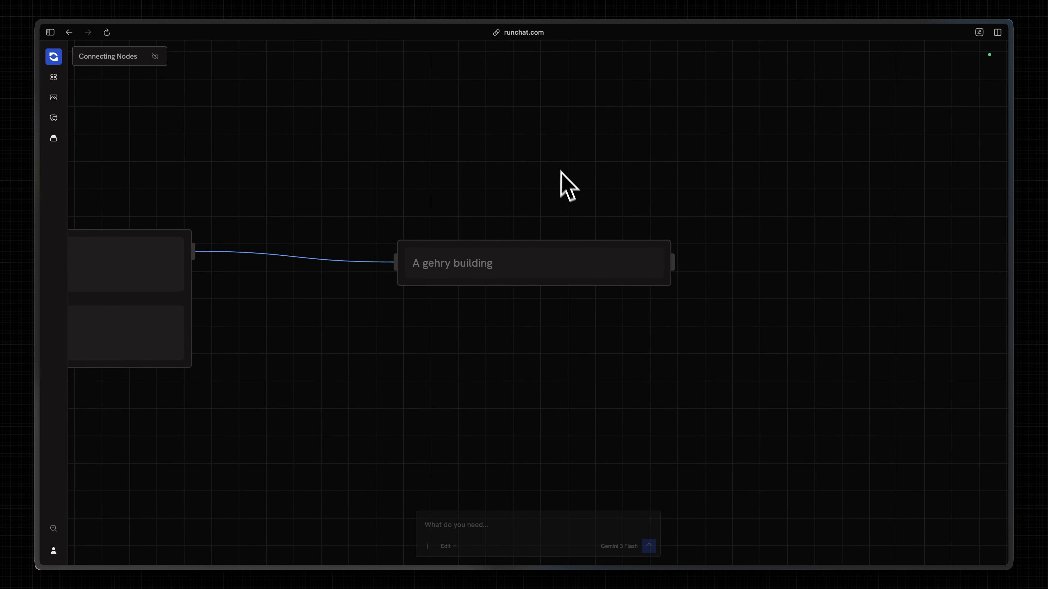
{"action": "scroll", "coordinate": [567, 199], "scroll_direction": "left", "scroll_amount": 5}
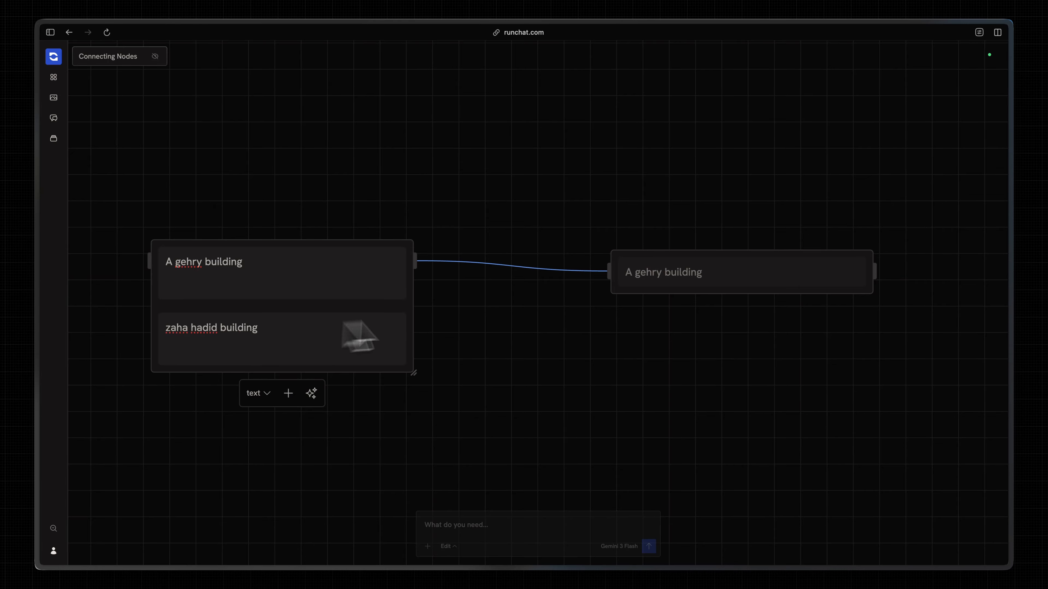
{"action": "mouse_move", "coordinate": [823, 312]}
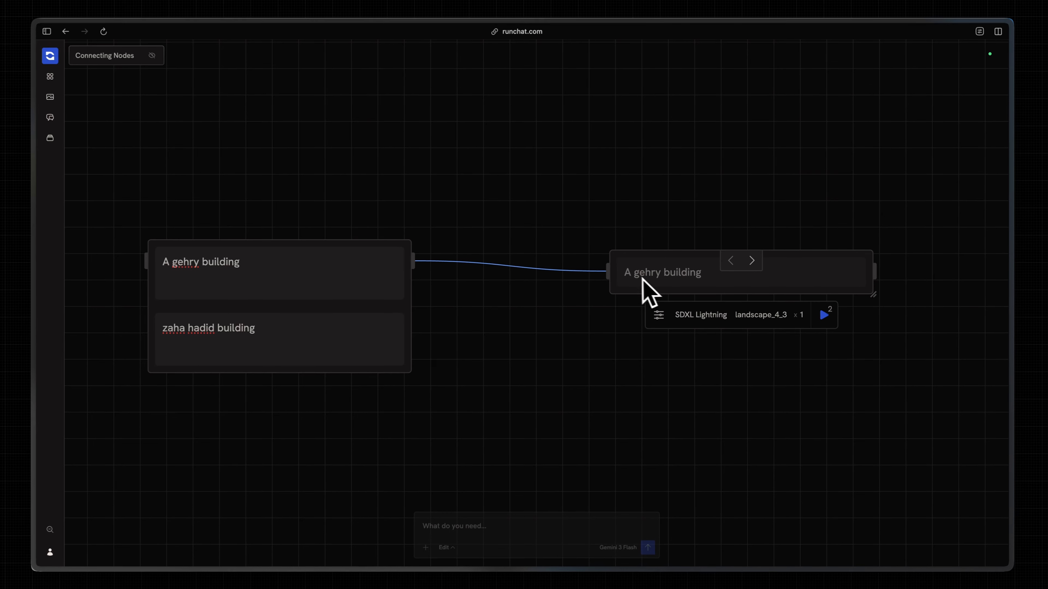
{"action": "left_click", "coordinate": [753, 263]}
{"action": "left_click", "coordinate": [732, 262]}
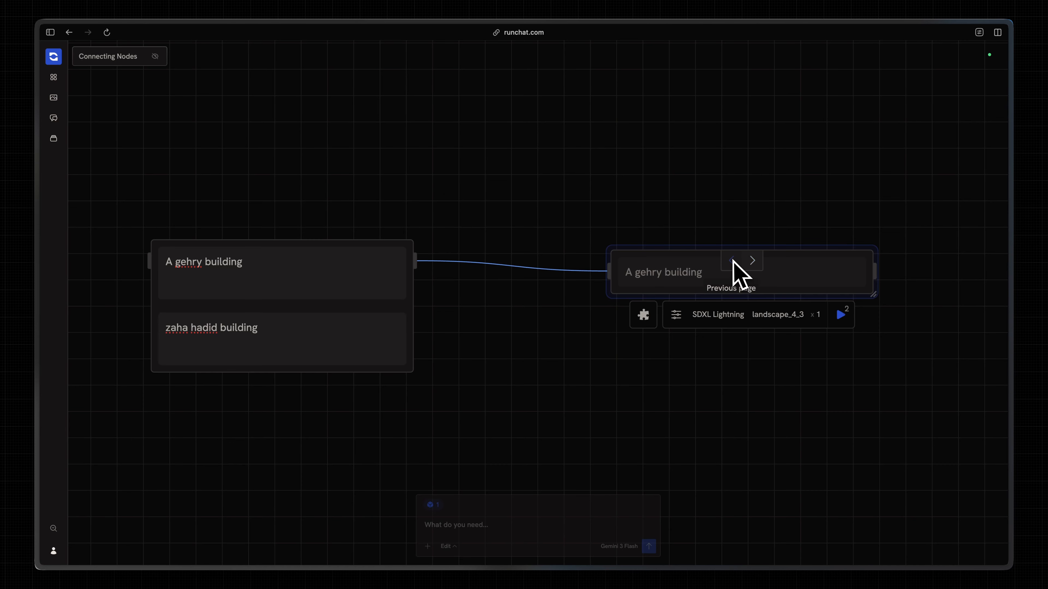
{"action": "left_click", "coordinate": [748, 261]}
{"action": "left_click", "coordinate": [738, 260]}
{"action": "left_click", "coordinate": [749, 260]}
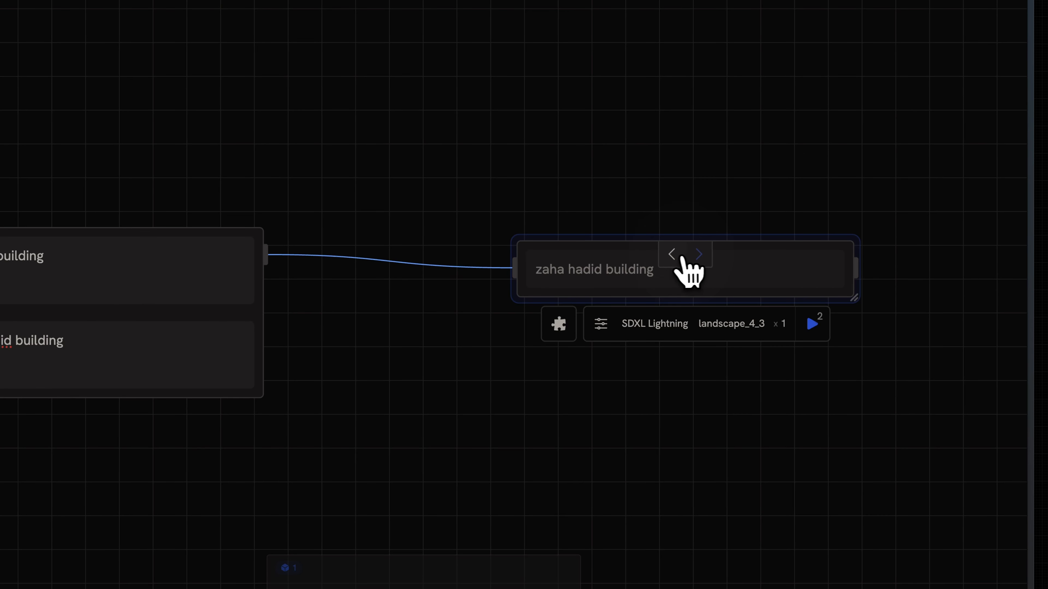
{"action": "left_click", "coordinate": [738, 261]}
{"action": "left_click", "coordinate": [696, 256]}
{"action": "left_click_drag", "start_coordinate": [695, 266], "coordinate": [662, 274]}
{"action": "left_click", "coordinate": [738, 266]}
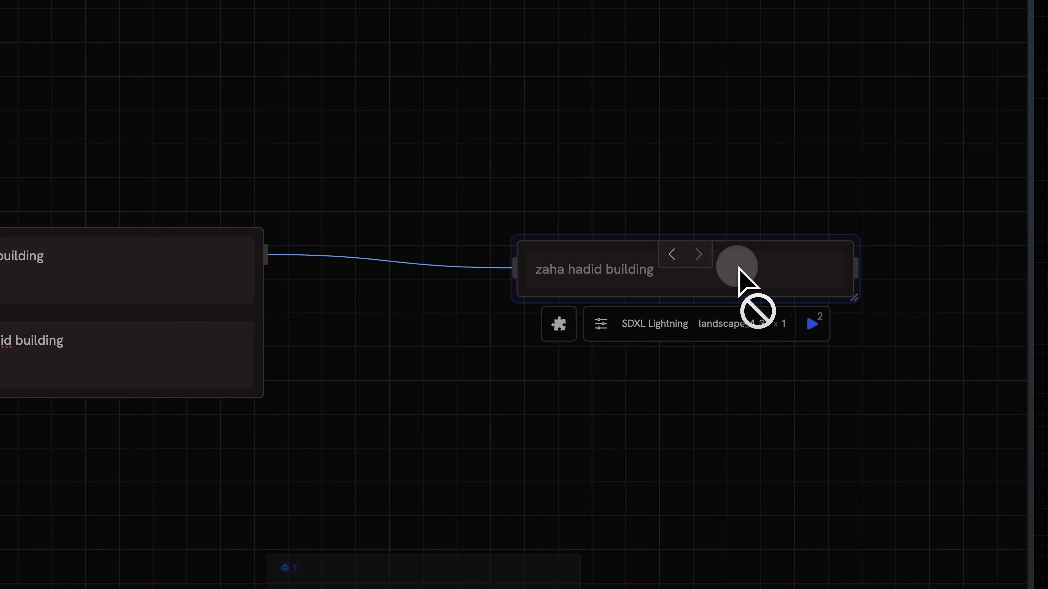
Run the SDXL Lightning node to generate an image from each list prompt, and view the results beside the text node
{"action": "left_click", "coordinate": [813, 324]}
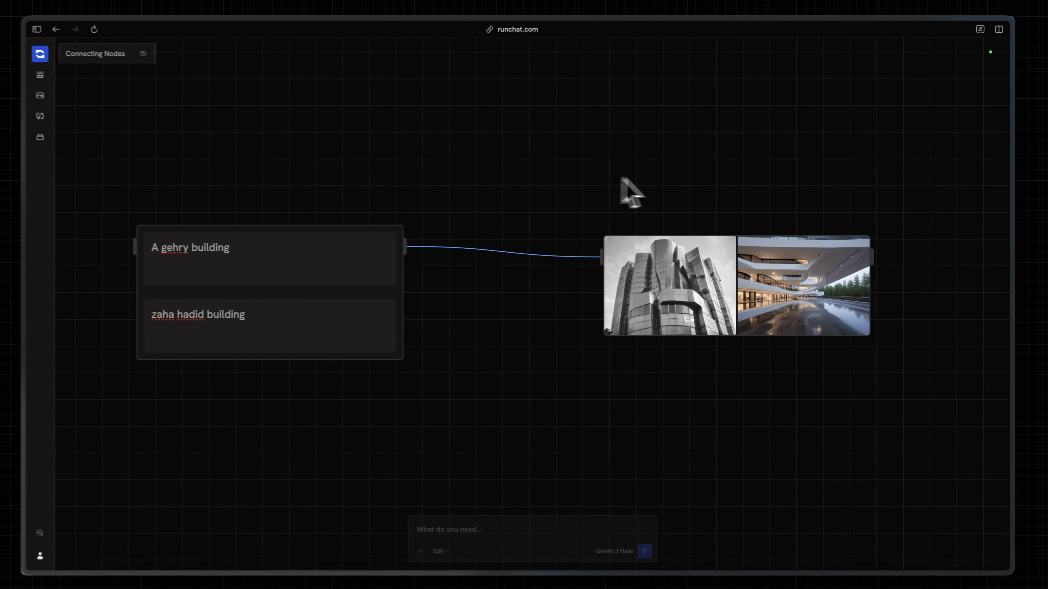
{"action": "scroll", "coordinate": [694, 187], "scroll_direction": "up", "scroll_amount": 2}
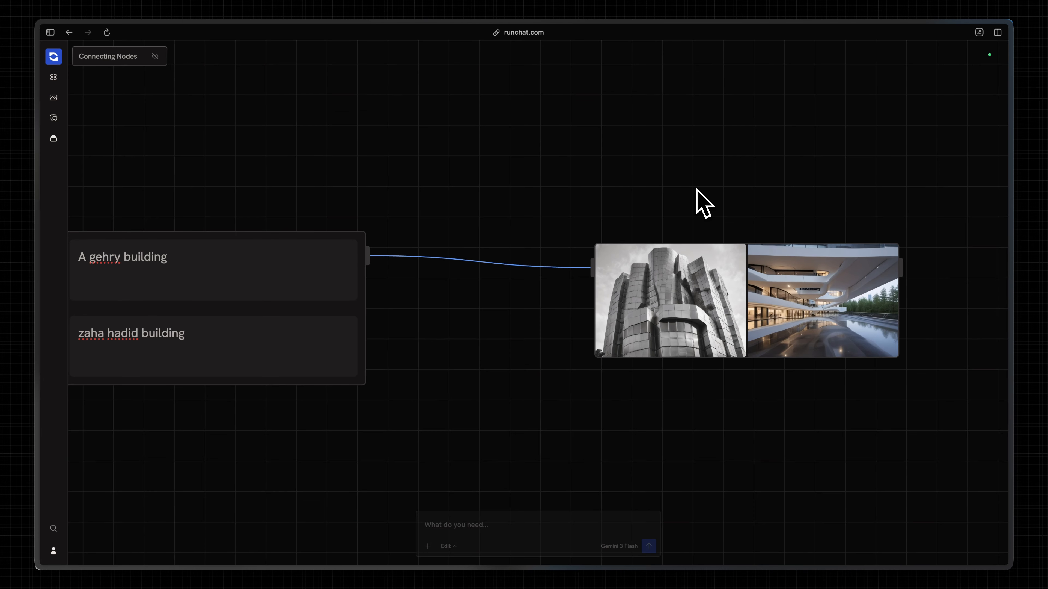
{"action": "scroll", "coordinate": [693, 187], "scroll_direction": "right", "scroll_amount": 1}
{"action": "scroll", "coordinate": [693, 187], "scroll_direction": "down", "scroll_amount": 1}
{"action": "scroll", "coordinate": [693, 187], "scroll_direction": "left", "scroll_amount": 1}
{"action": "scroll", "coordinate": [704, 202], "scroll_direction": "down", "scroll_amount": 2}
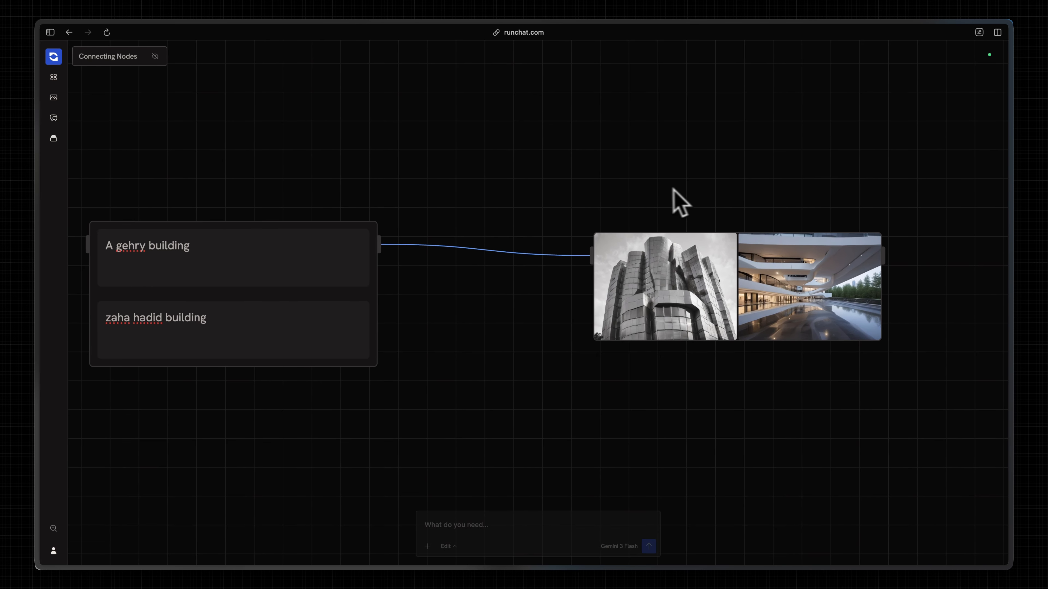
Expose the Seed parameter of the SDXL Lightning node as a connectable input
{"action": "mouse_move", "coordinate": [621, 346]}
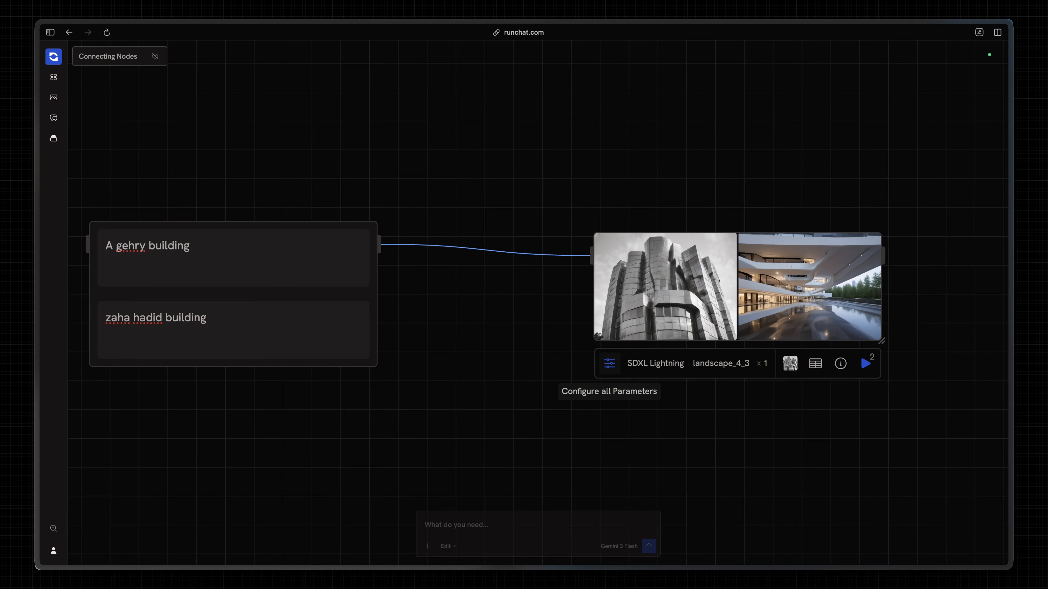
{"action": "left_click", "coordinate": [610, 362]}
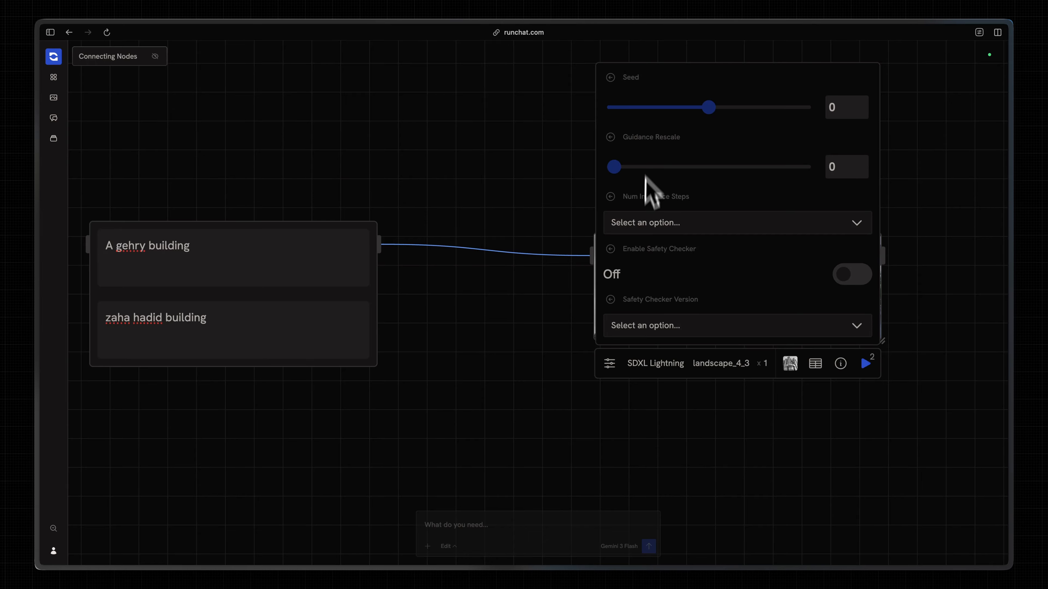
{"action": "left_click", "coordinate": [609, 363]}
{"action": "left_click", "coordinate": [609, 362]}
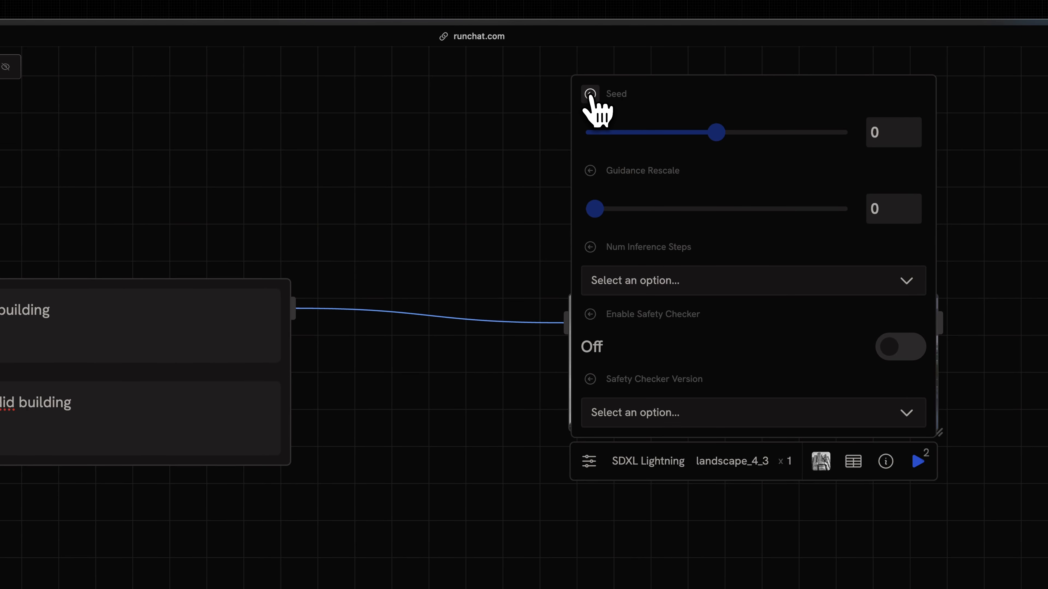
{"action": "left_click", "coordinate": [590, 94]}
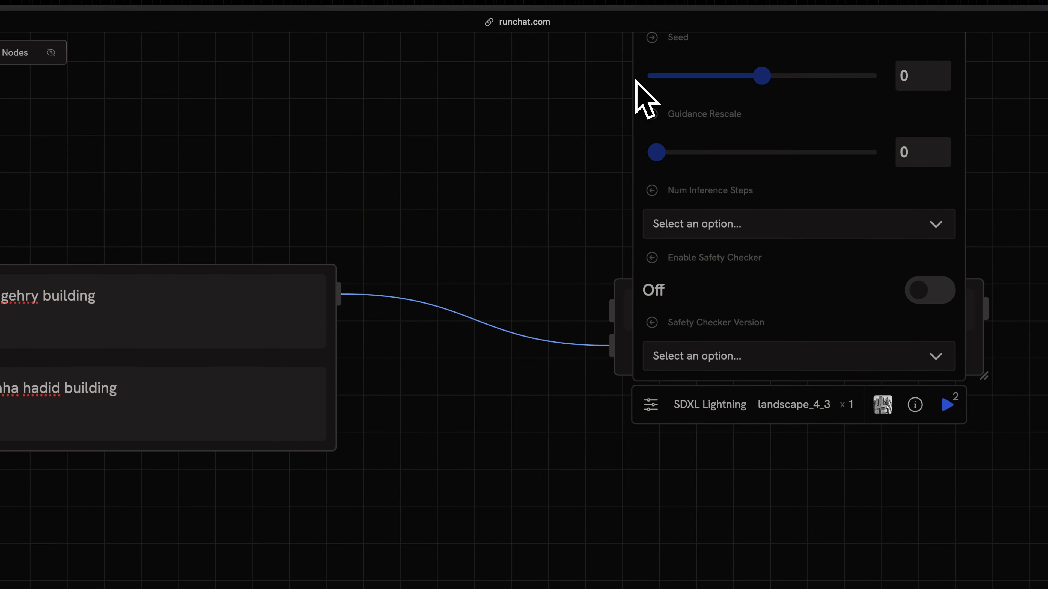
Create a Number Input node wired to the Seed input and place it above the text node
{"action": "mouse_move", "coordinate": [591, 298]}
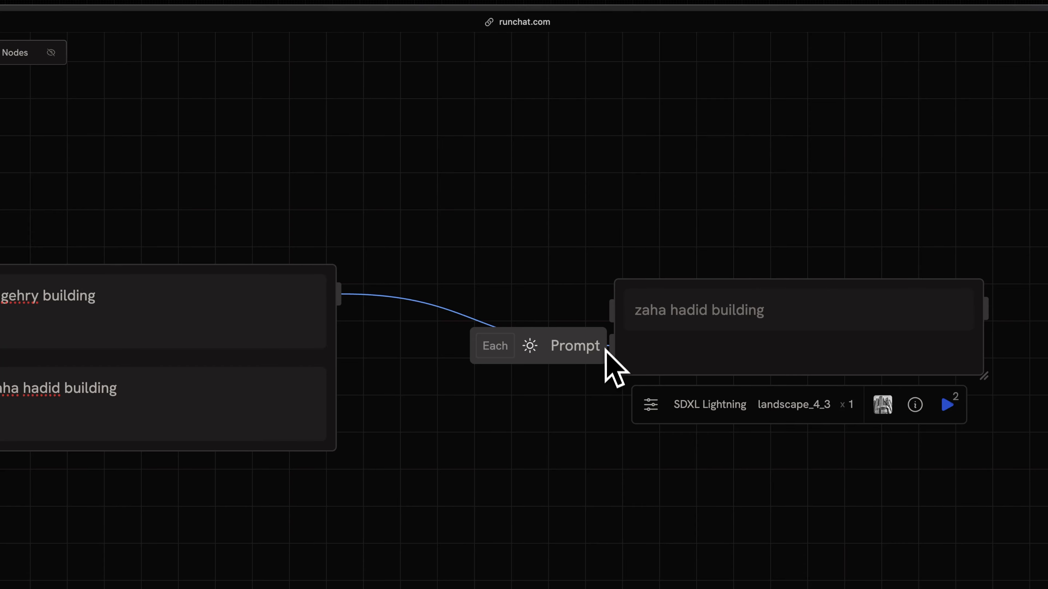
{"action": "left_click_drag", "start_coordinate": [612, 308], "coordinate": [414, 166]}
{"action": "type", "text": "number"}
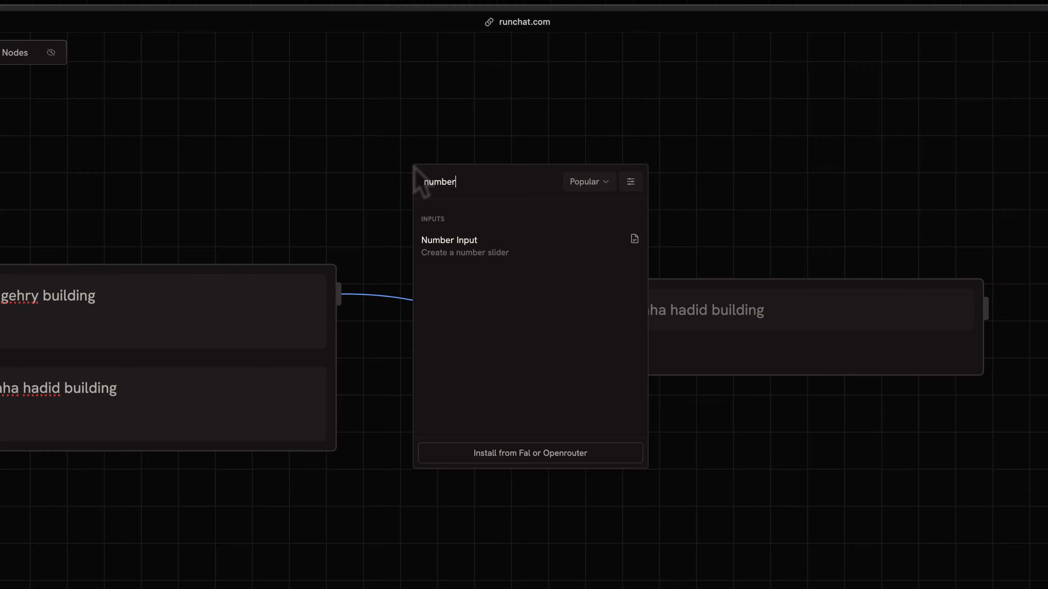
{"action": "left_click", "coordinate": [469, 242]}
{"action": "left_click_drag", "start_coordinate": [731, 206], "coordinate": [555, 329]}
{"action": "left_click_drag", "start_coordinate": [610, 195], "coordinate": [326, 108]}
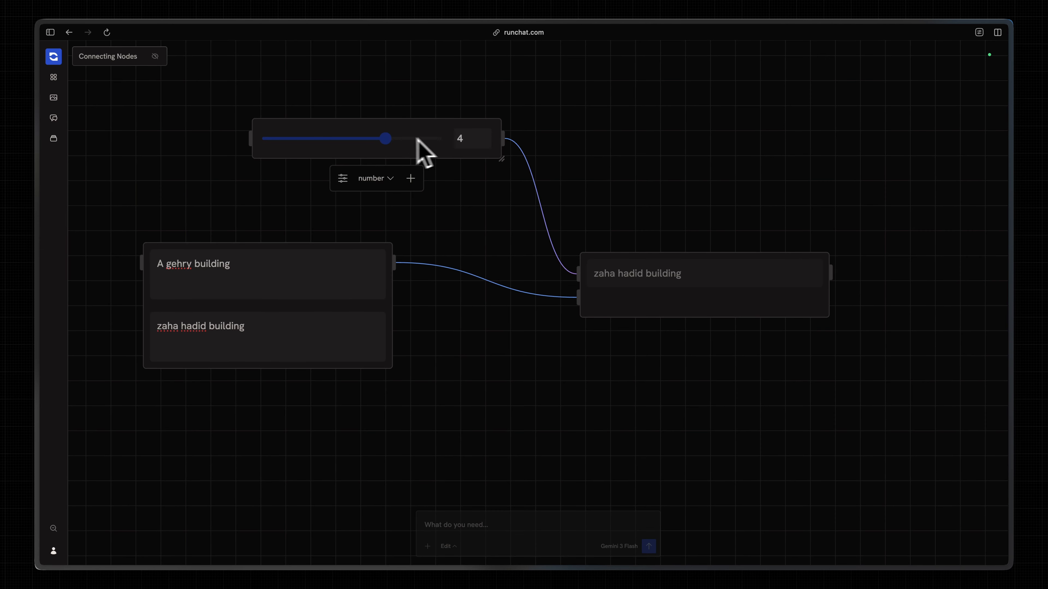
Check the Seed value in the SDXL Lightning node's parameters, and close them
{"action": "left_click", "coordinate": [584, 284]}
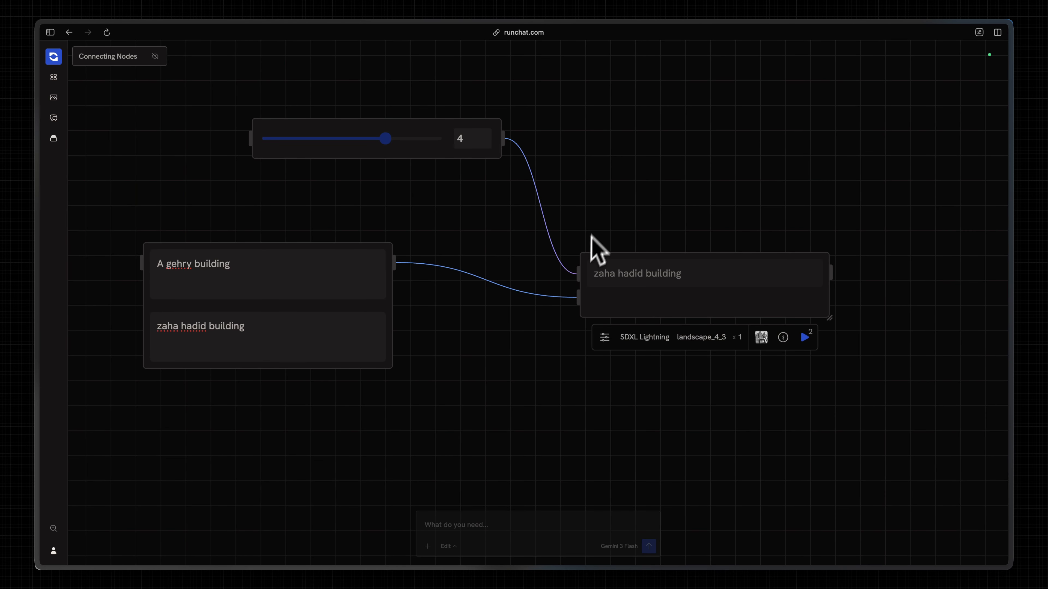
{"action": "left_click", "coordinate": [605, 336]}
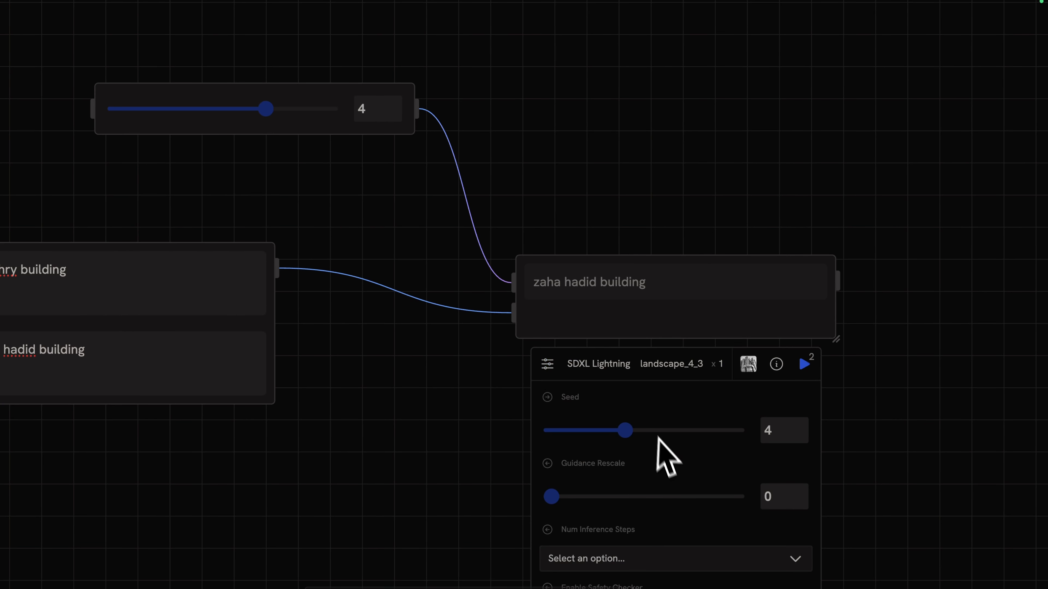
{"action": "left_click", "coordinate": [607, 172]}
{"action": "mouse_move", "coordinate": [760, 326]}
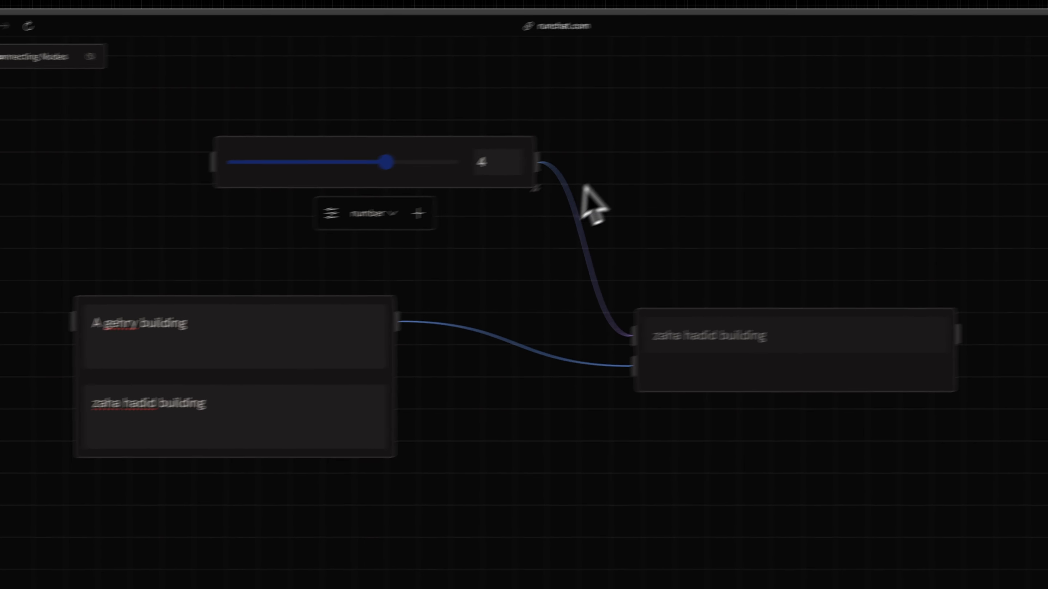
{"action": "left_click_drag", "start_coordinate": [481, 160], "coordinate": [752, 141]}
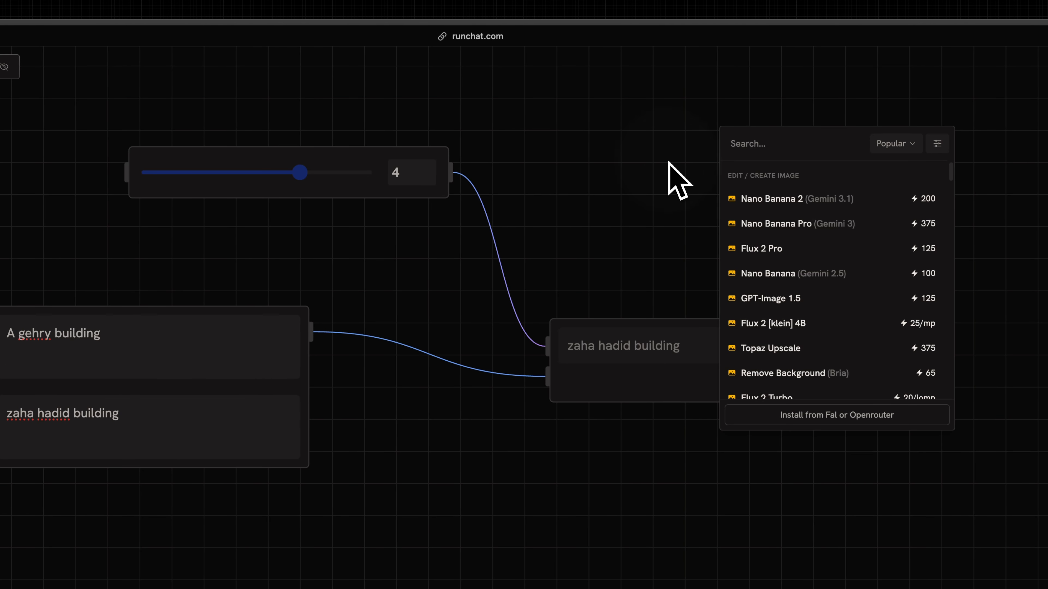
{"action": "left_click", "coordinate": [630, 145]}
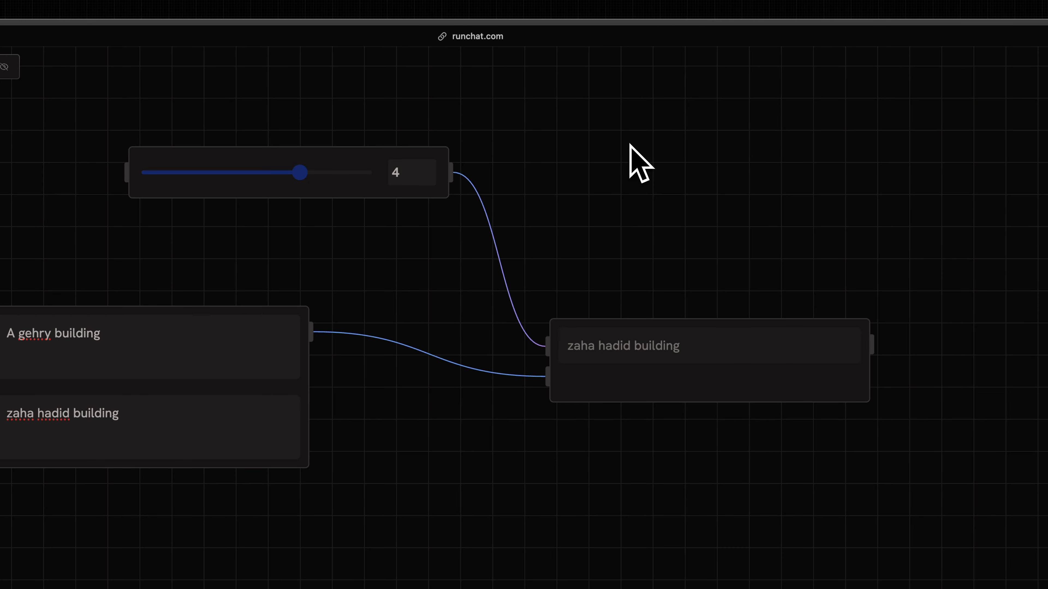